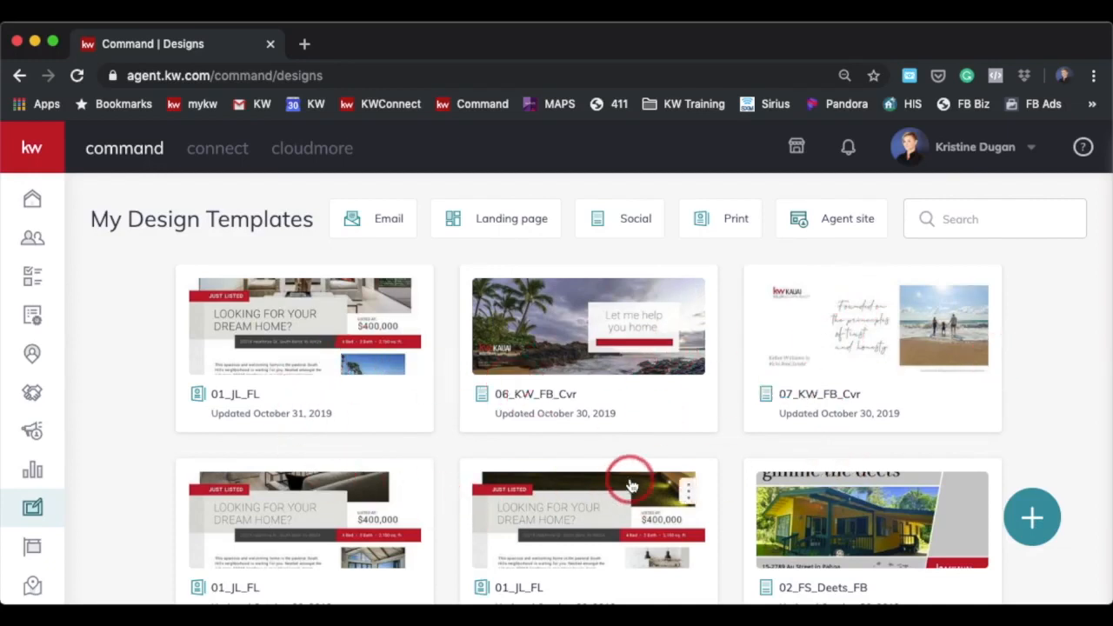
# Create a new design of the Print template type
pyautogui.click(1033, 520)
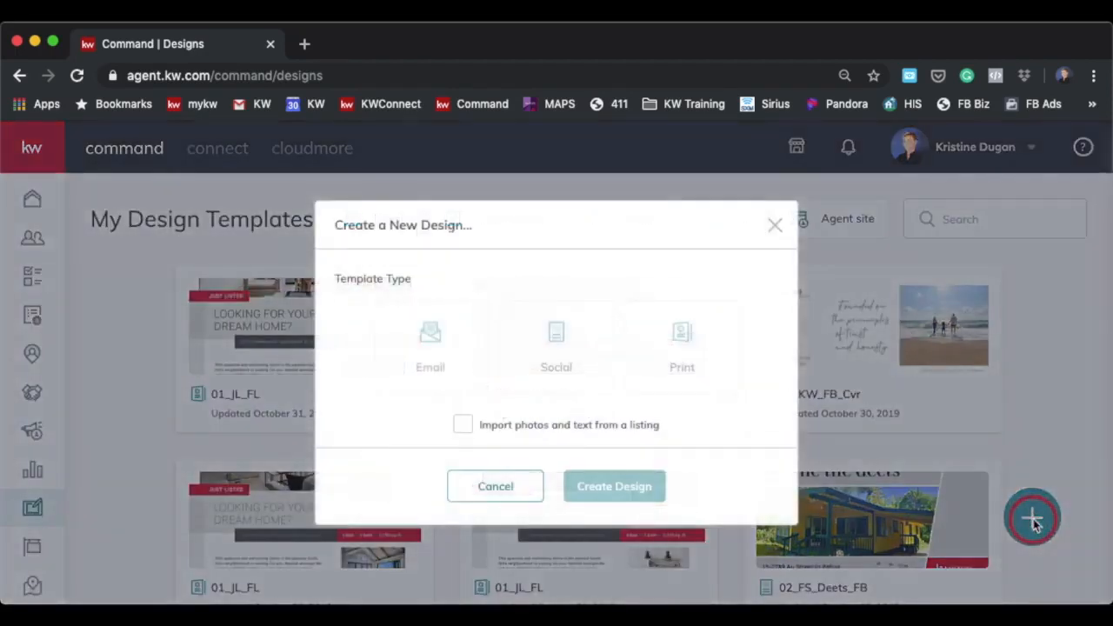
pyautogui.click(675, 362)
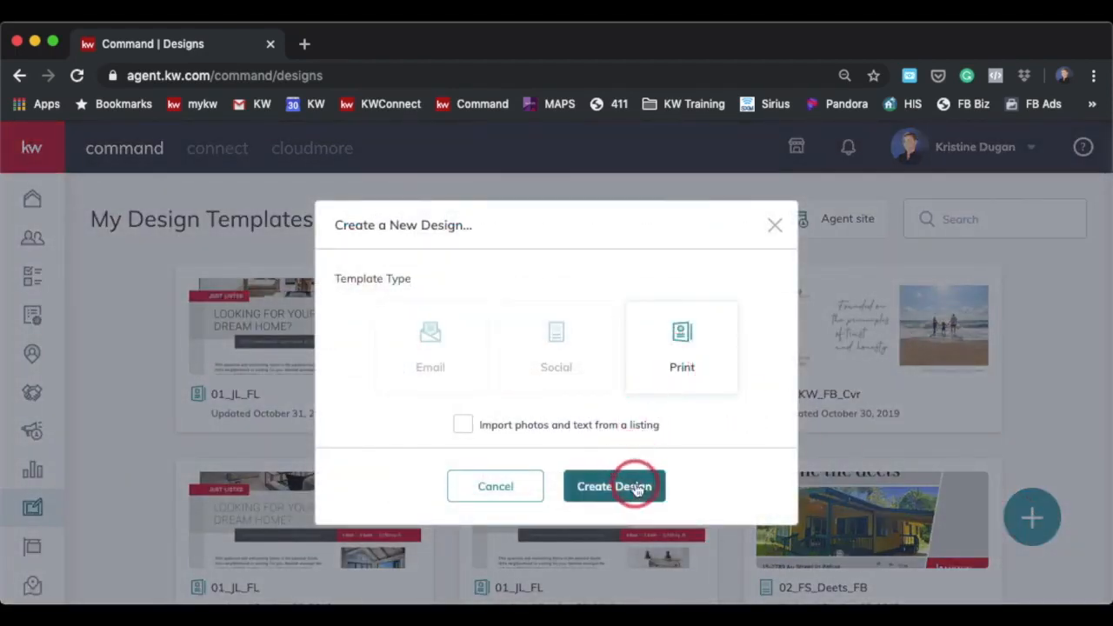
pyautogui.click(602, 488)
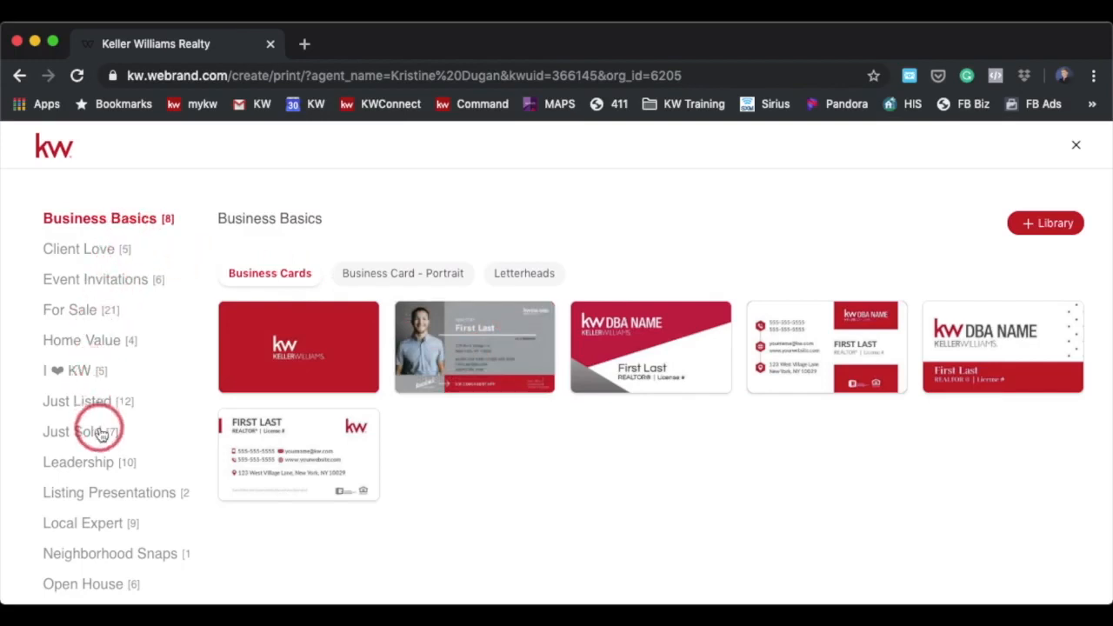
# Browse the print categories and use the Just Listed letter flier template 01_JL_FL
pyautogui.click(85, 310)
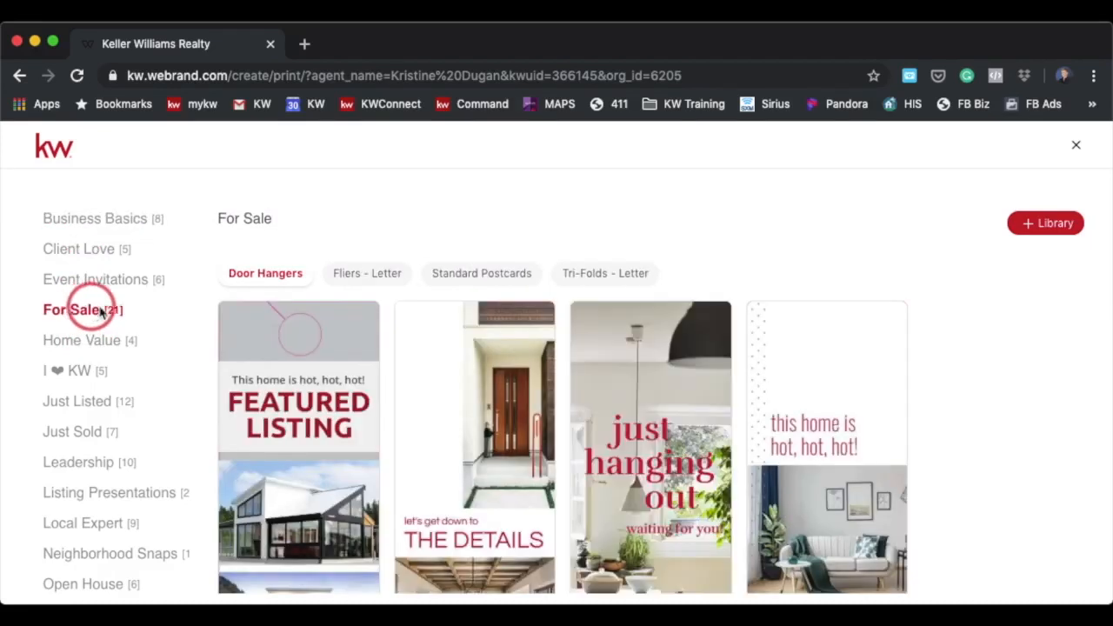
pyautogui.click(369, 277)
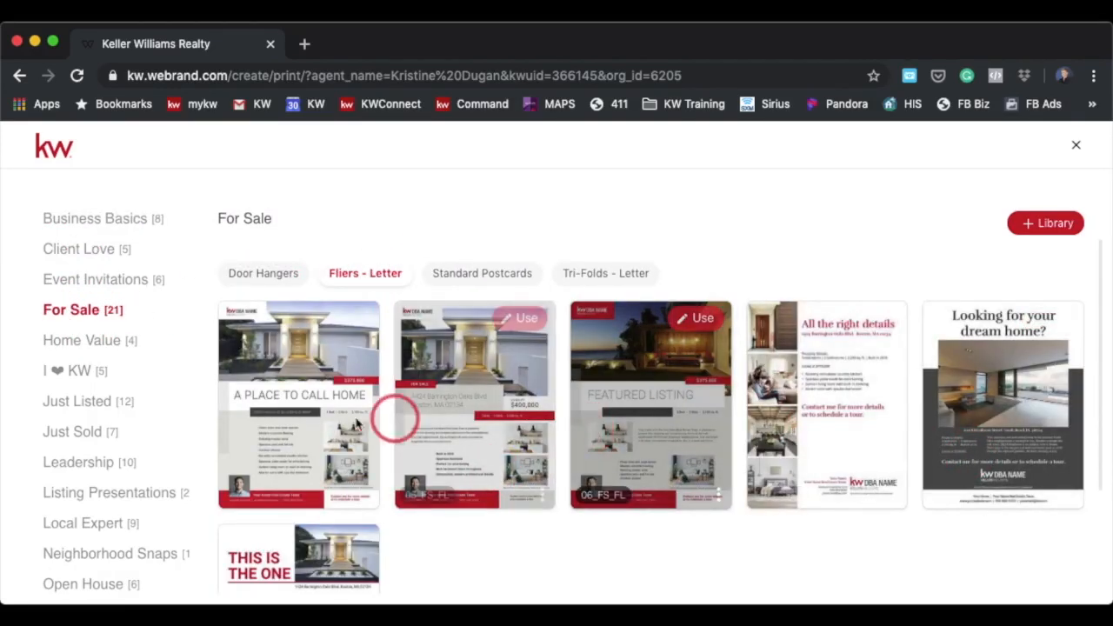
pyautogui.click(73, 409)
pyautogui.click(365, 280)
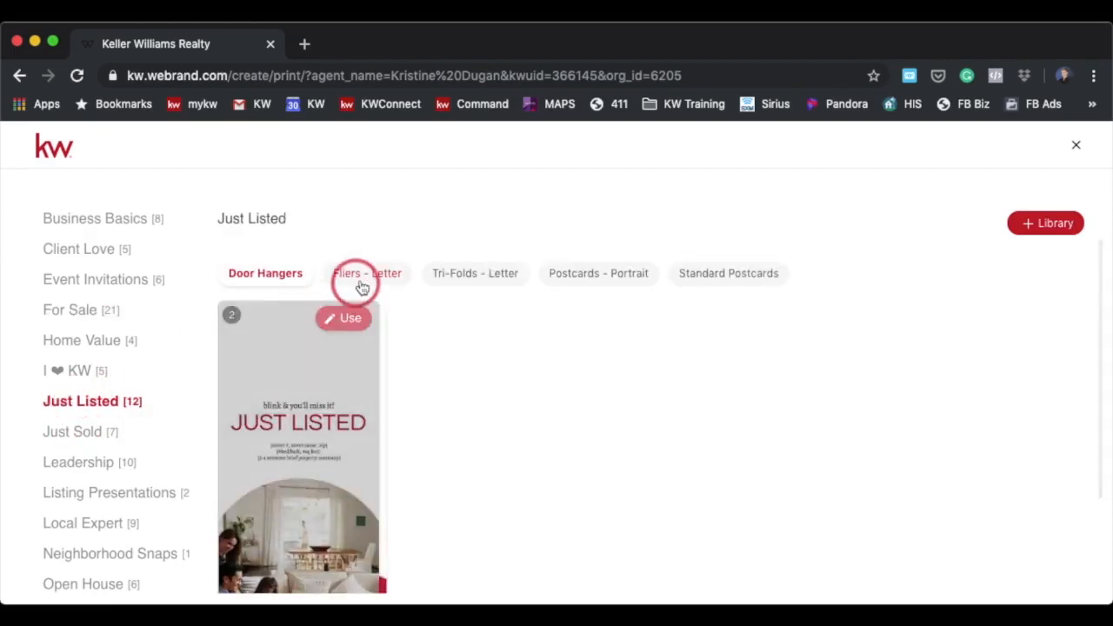
pyautogui.click(648, 378)
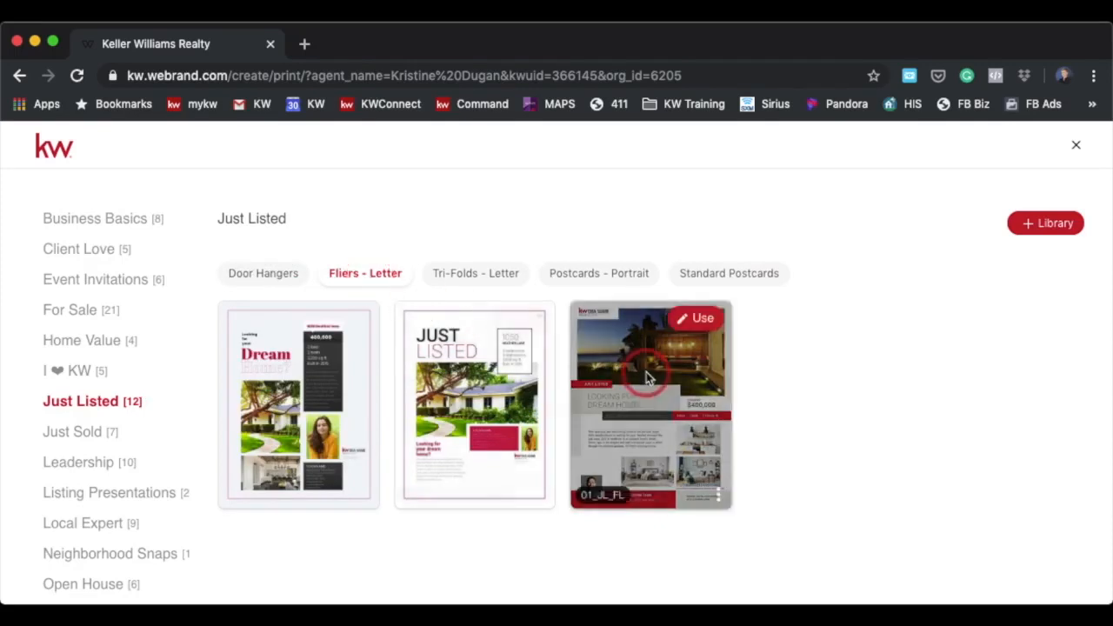
pyautogui.click(704, 320)
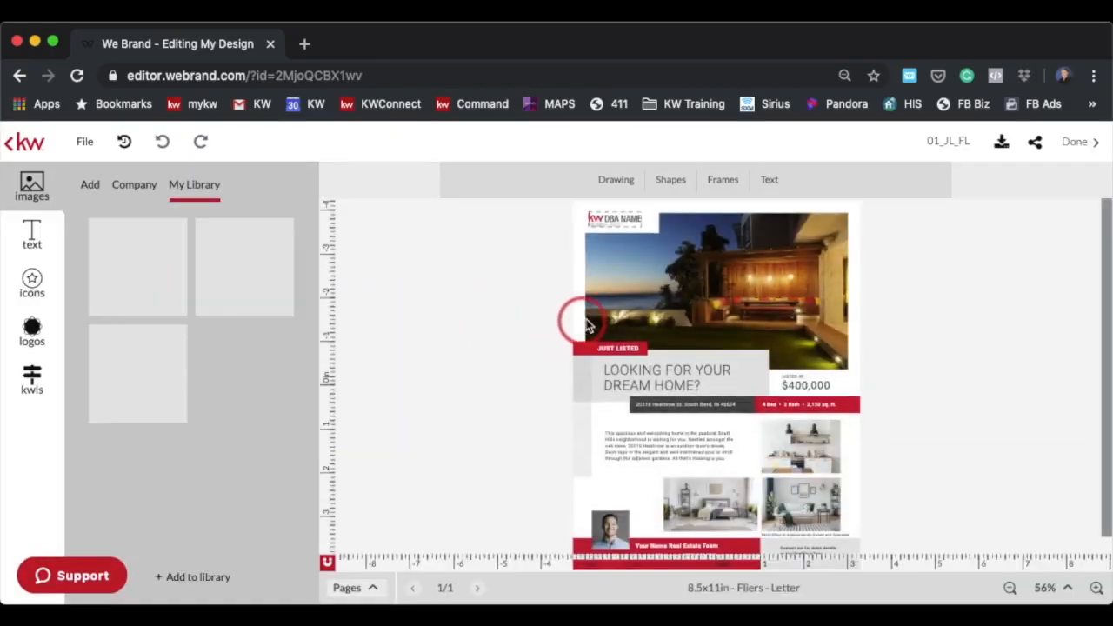
# Upload 020_Views and Elegance.jpg from the Sonoma Photos folder on the Desktop
pyautogui.click(753, 291)
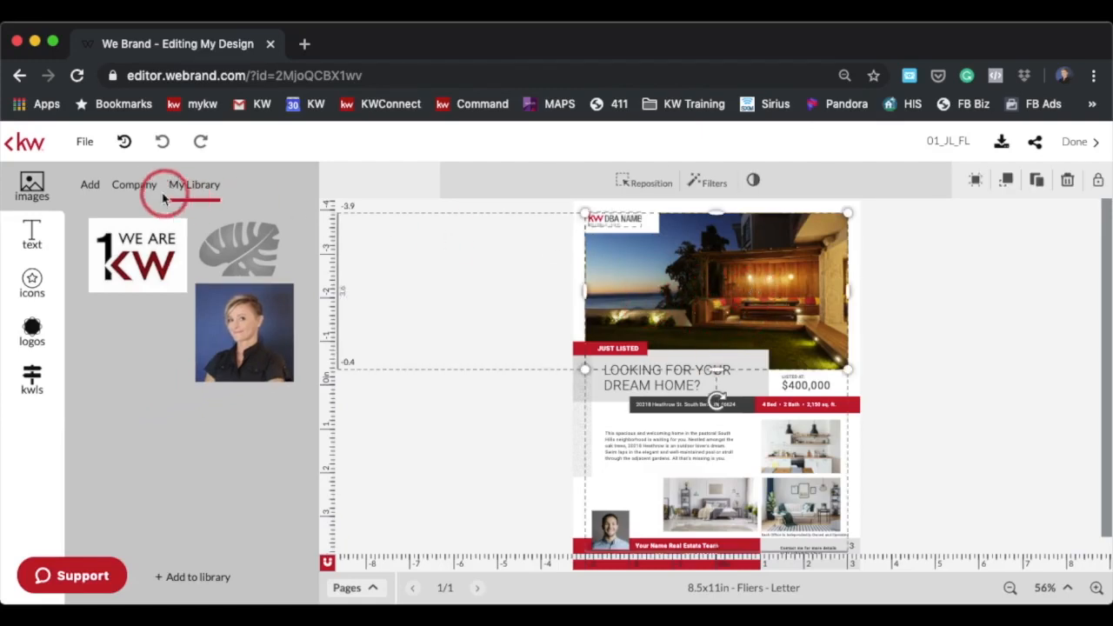
pyautogui.click(91, 187)
pyautogui.click(159, 412)
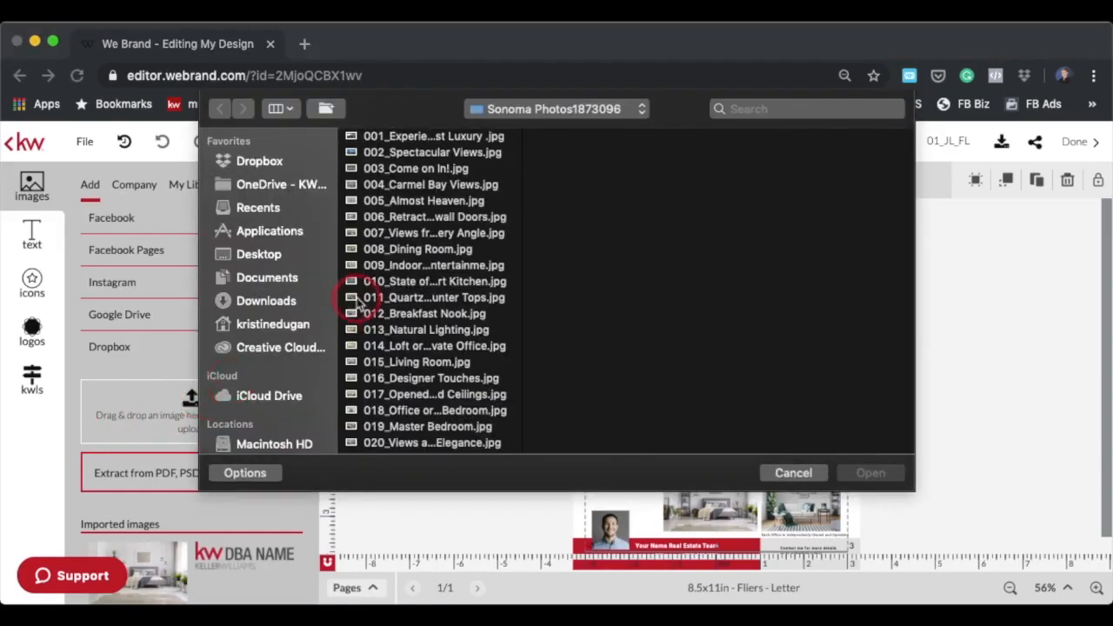
pyautogui.click(258, 254)
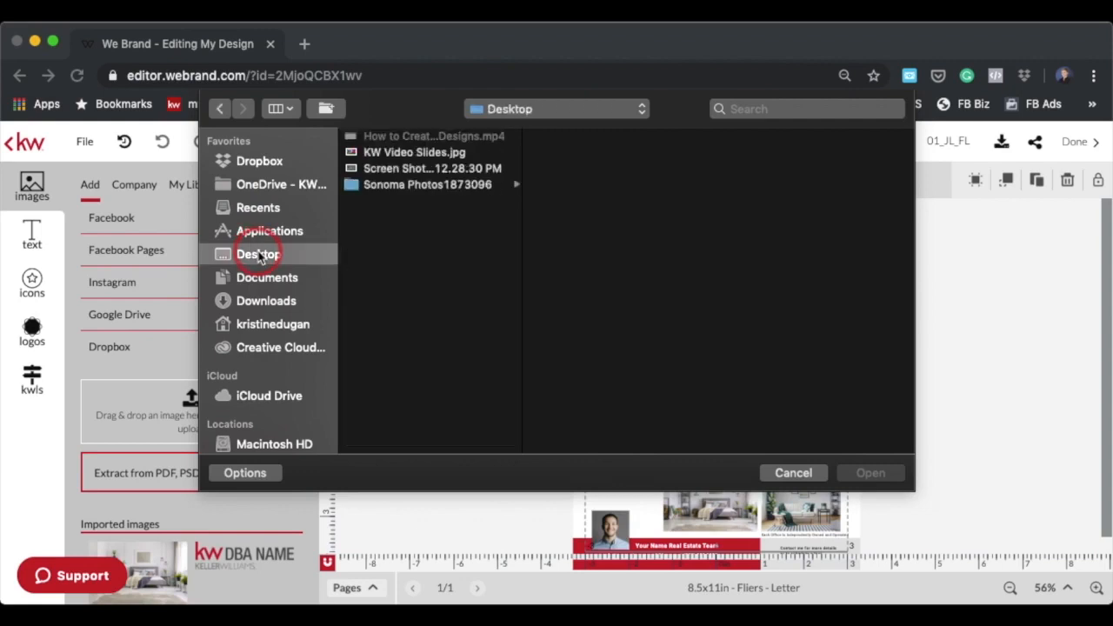
pyautogui.click(405, 186)
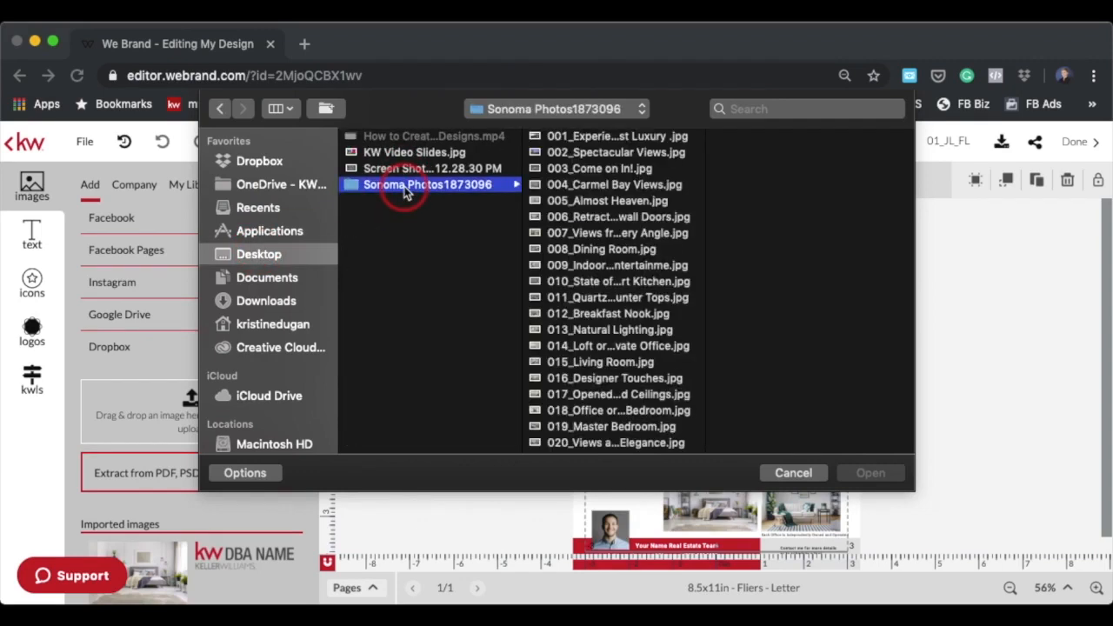
pyautogui.click(565, 155)
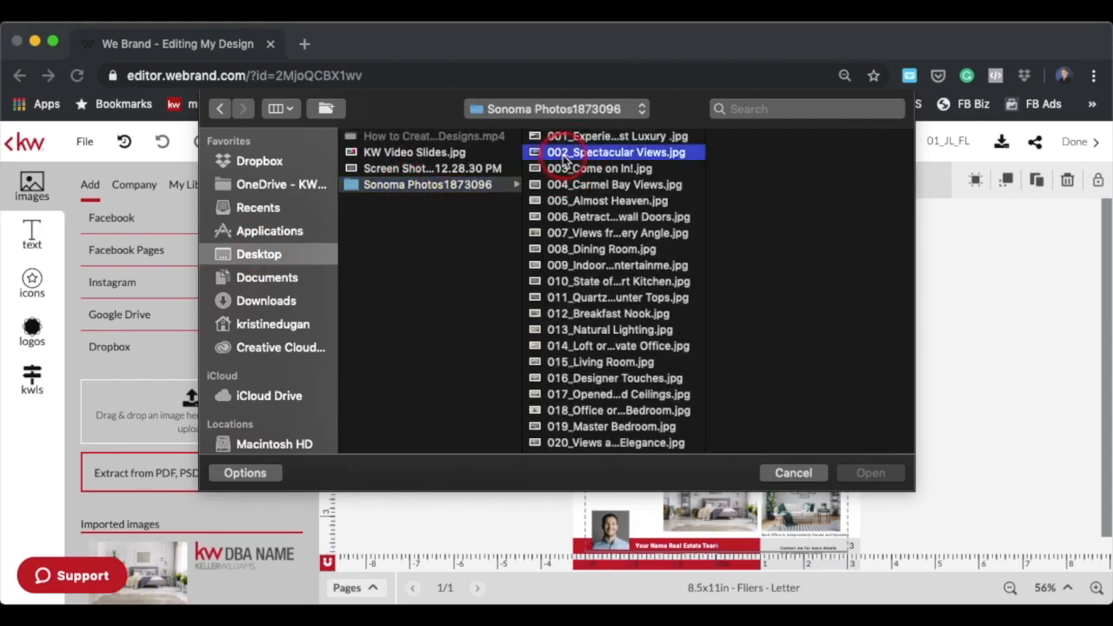
pyautogui.click(587, 168)
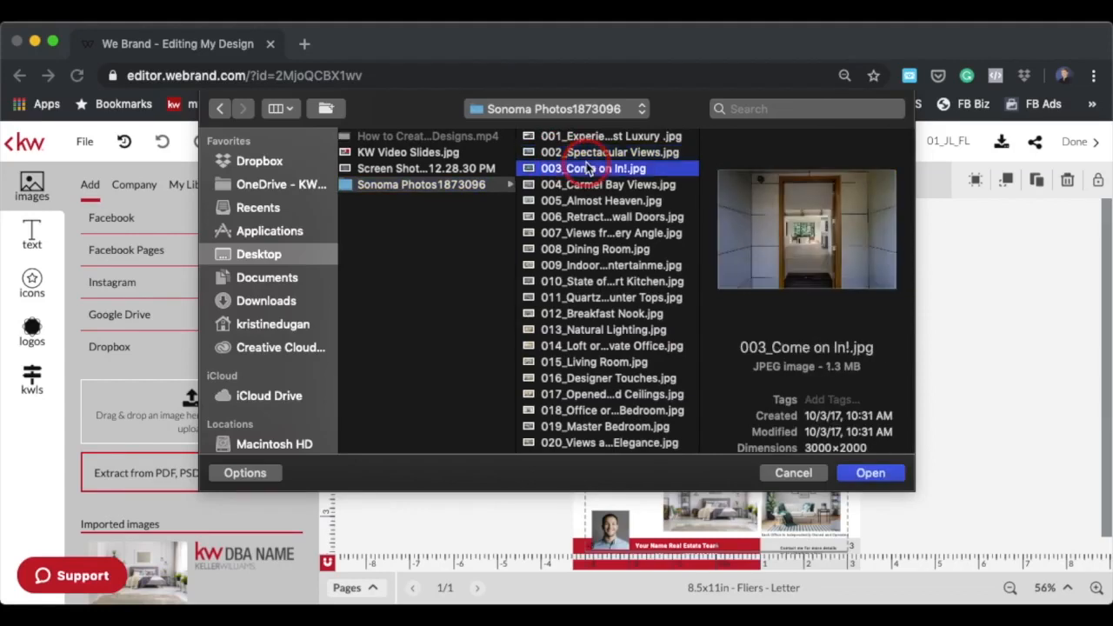
pyautogui.scroll(-3, 608, 327)
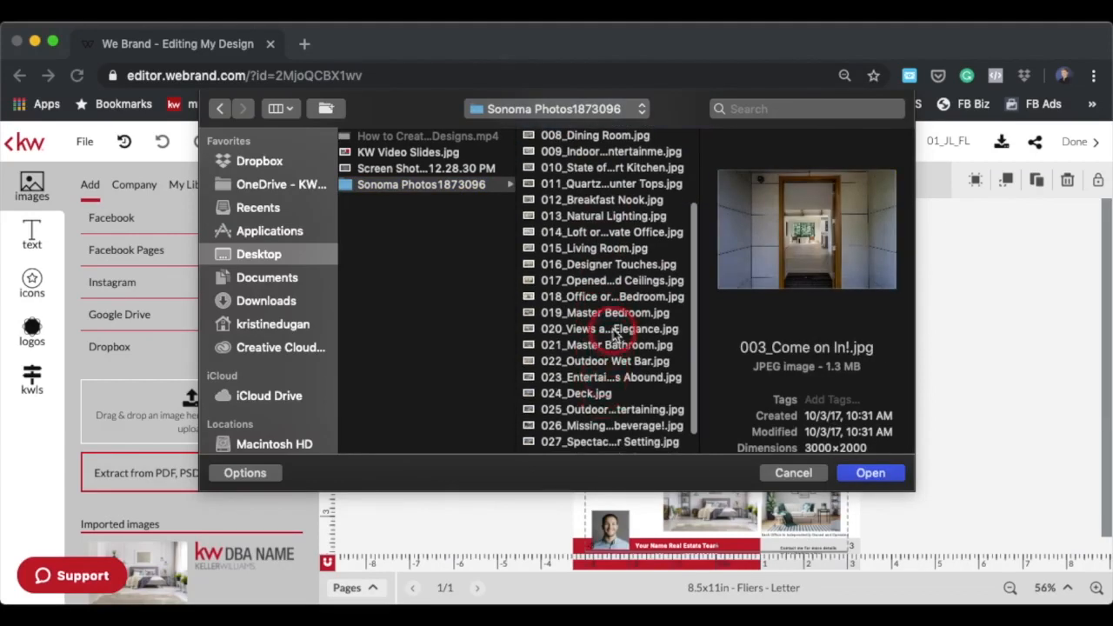
pyautogui.click(614, 331)
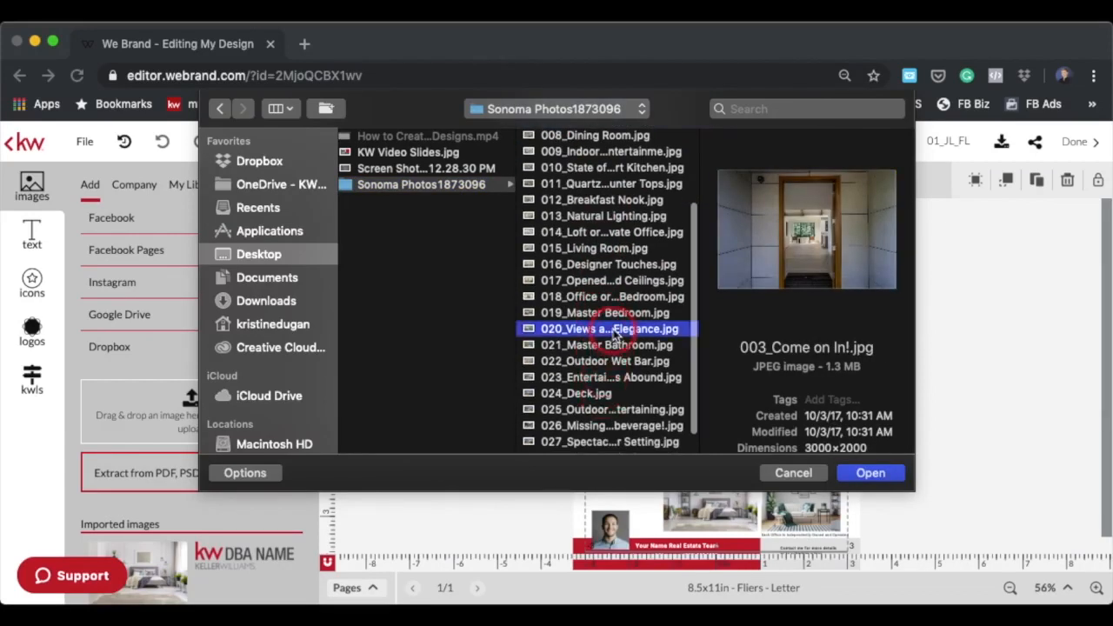
pyautogui.click(867, 474)
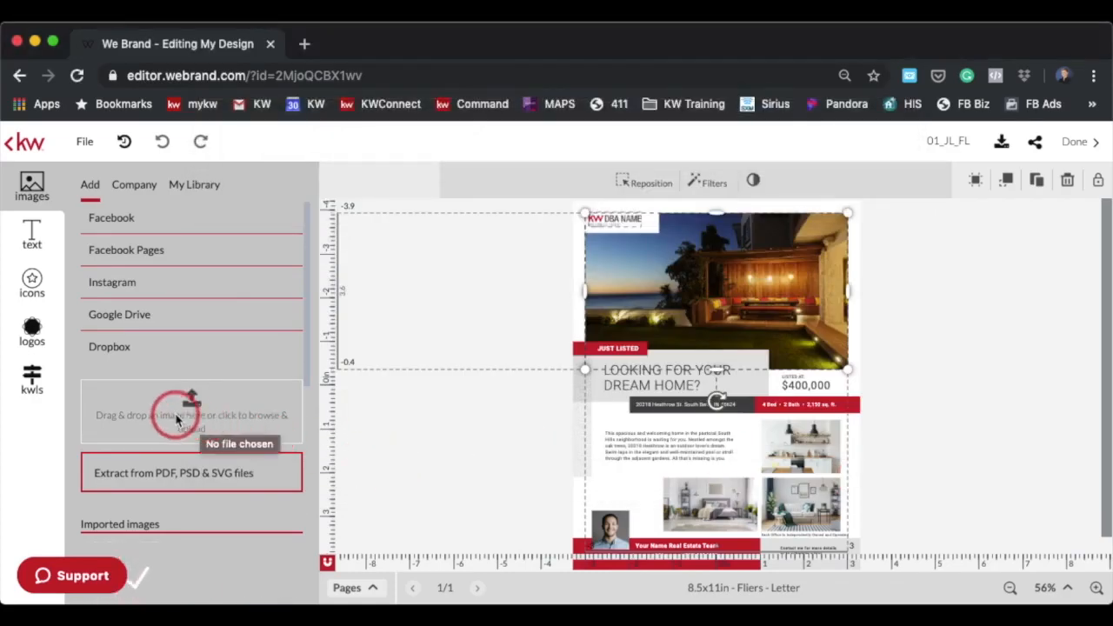
# Upload 026_Missing an adult beverage!.jpg from the Sonoma Photos folder
pyautogui.click(191, 408)
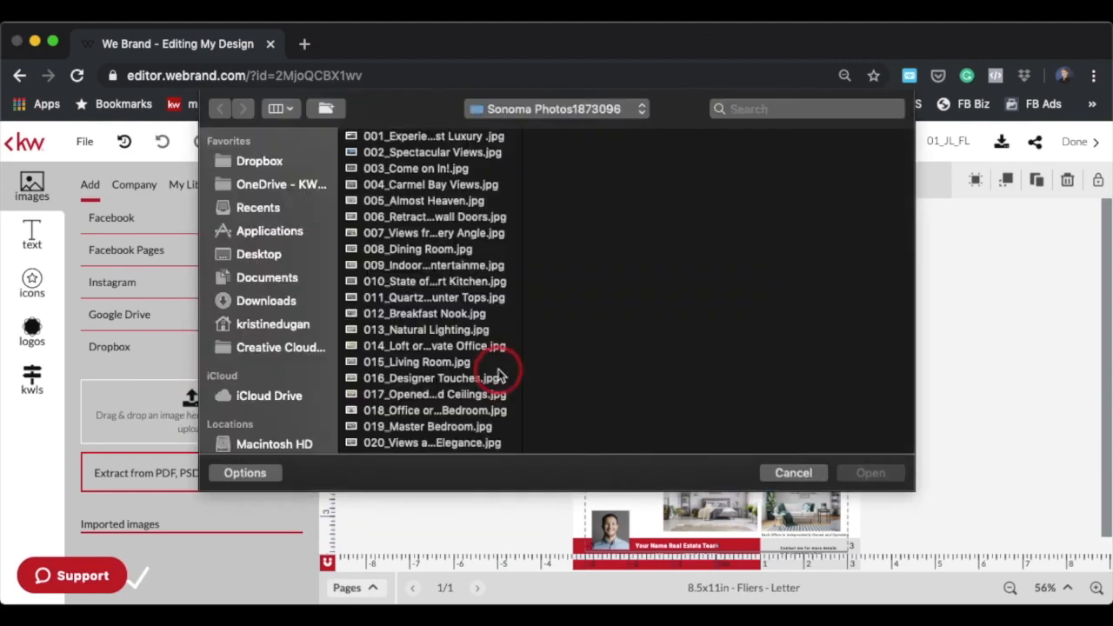
pyautogui.scroll(-3, 443, 370)
pyautogui.scroll(-2, 451, 370)
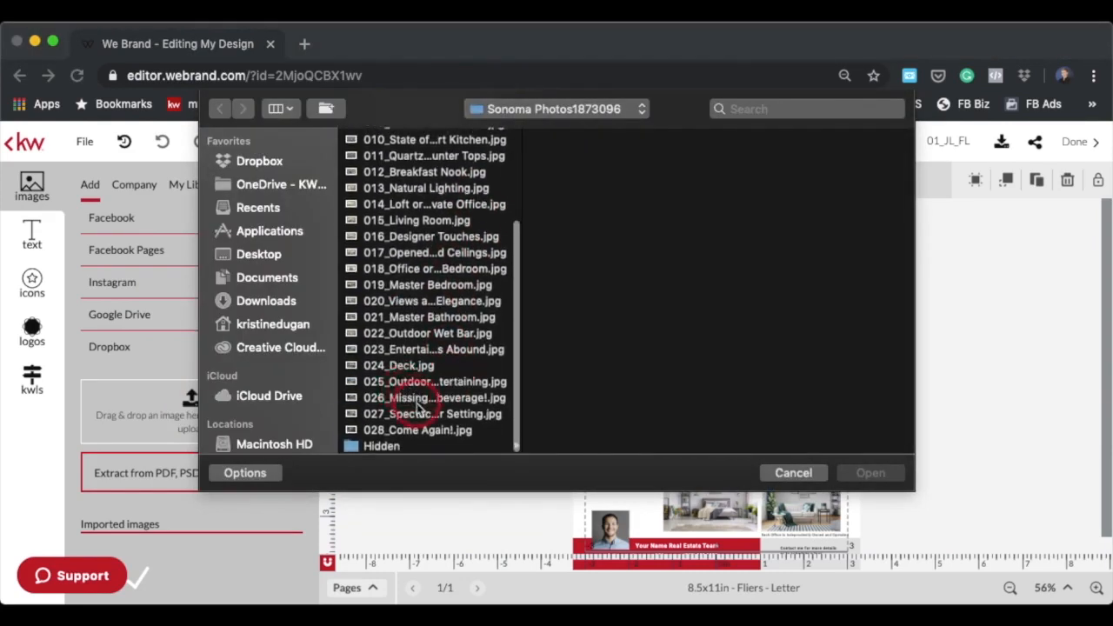
pyautogui.click(417, 398)
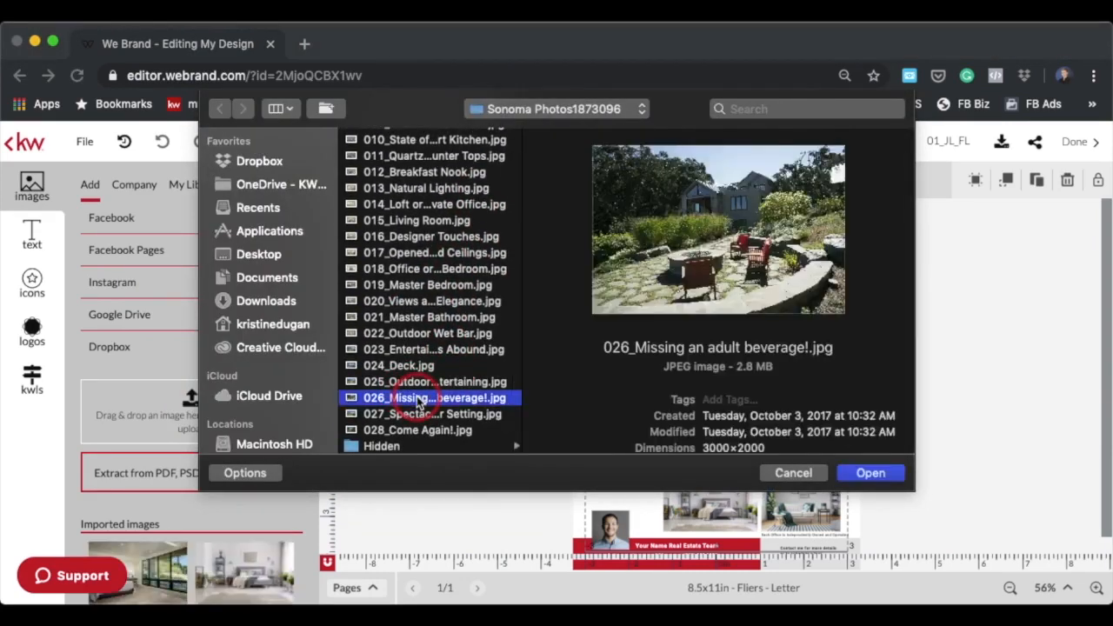
pyautogui.click(850, 475)
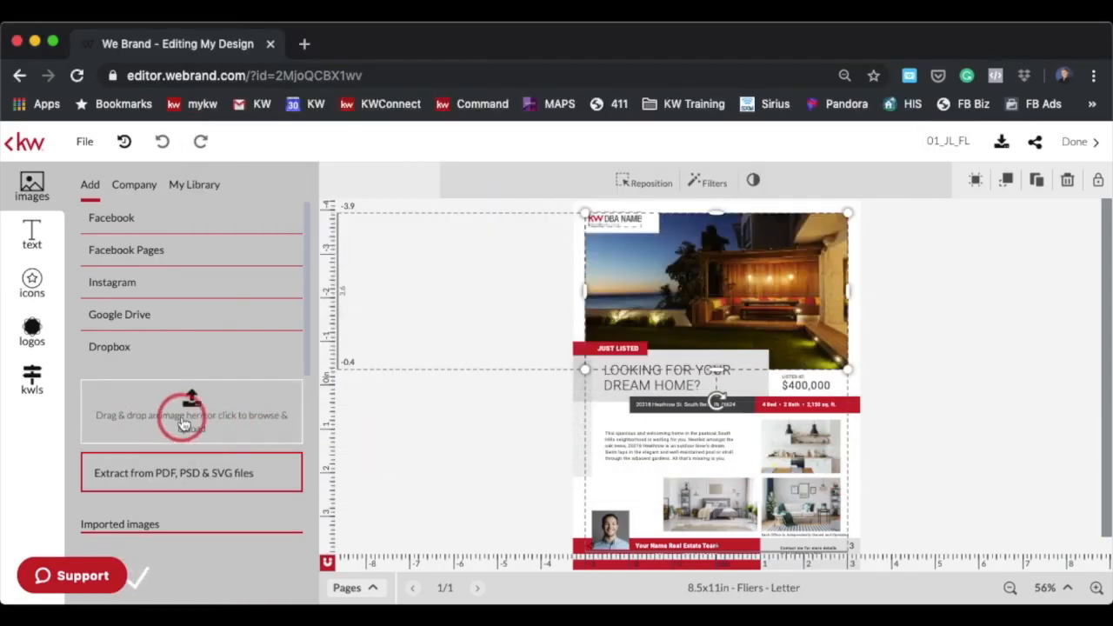
# Upload 016_Designer Touches.jpg from the Sonoma Photos folder
pyautogui.click(182, 423)
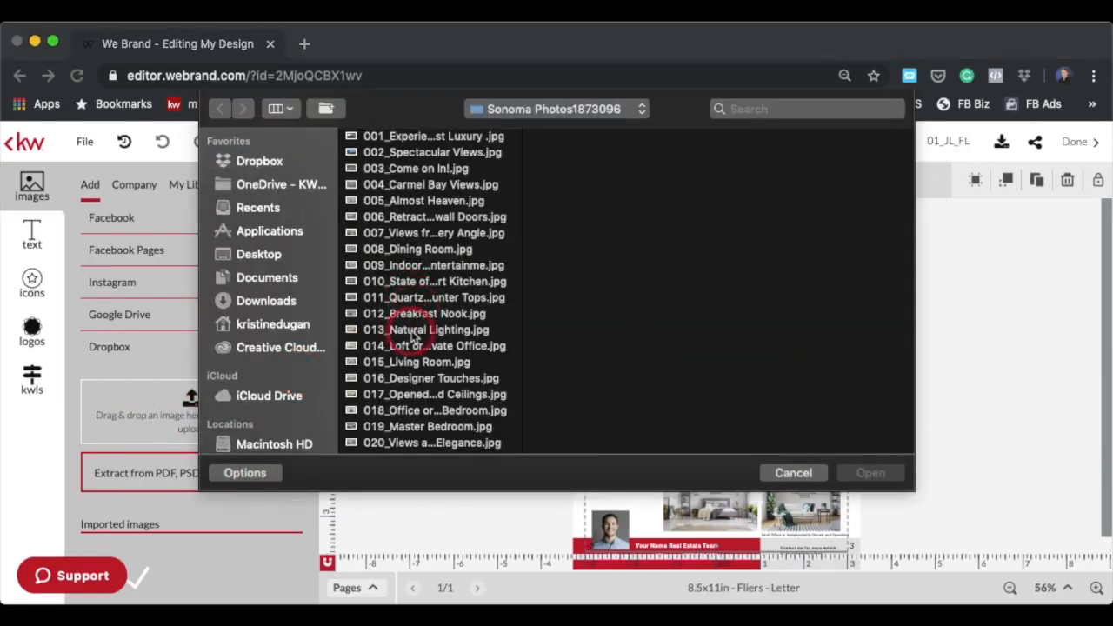
pyautogui.click(414, 335)
pyautogui.press('Up')
pyautogui.press('Down')
pyautogui.press('Down')
pyautogui.press('Down')
pyautogui.press('Down')
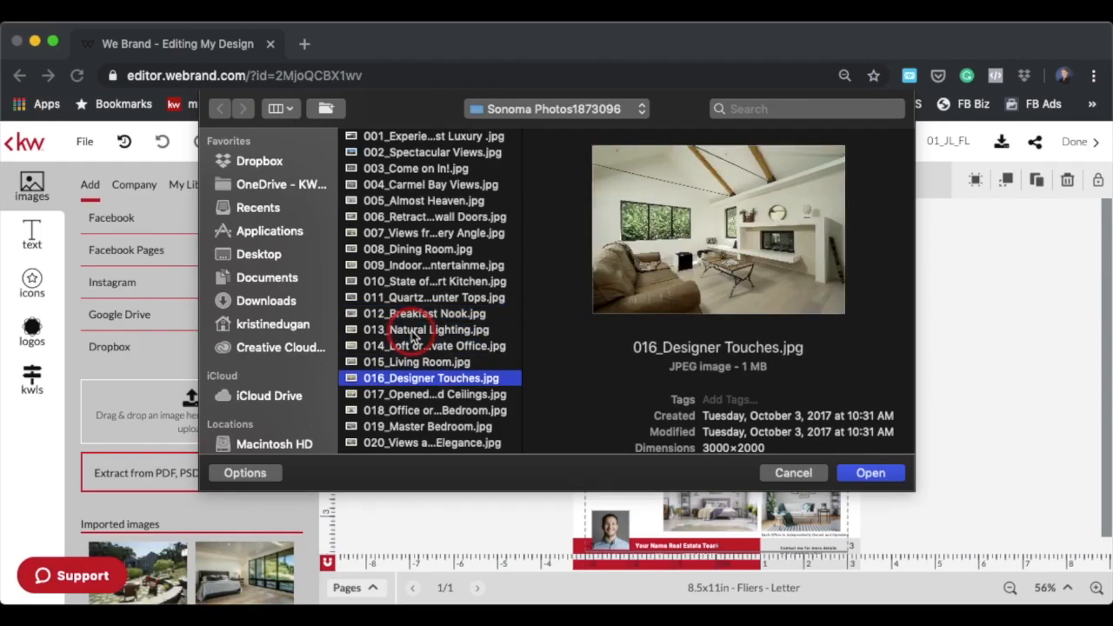
pyautogui.click(872, 474)
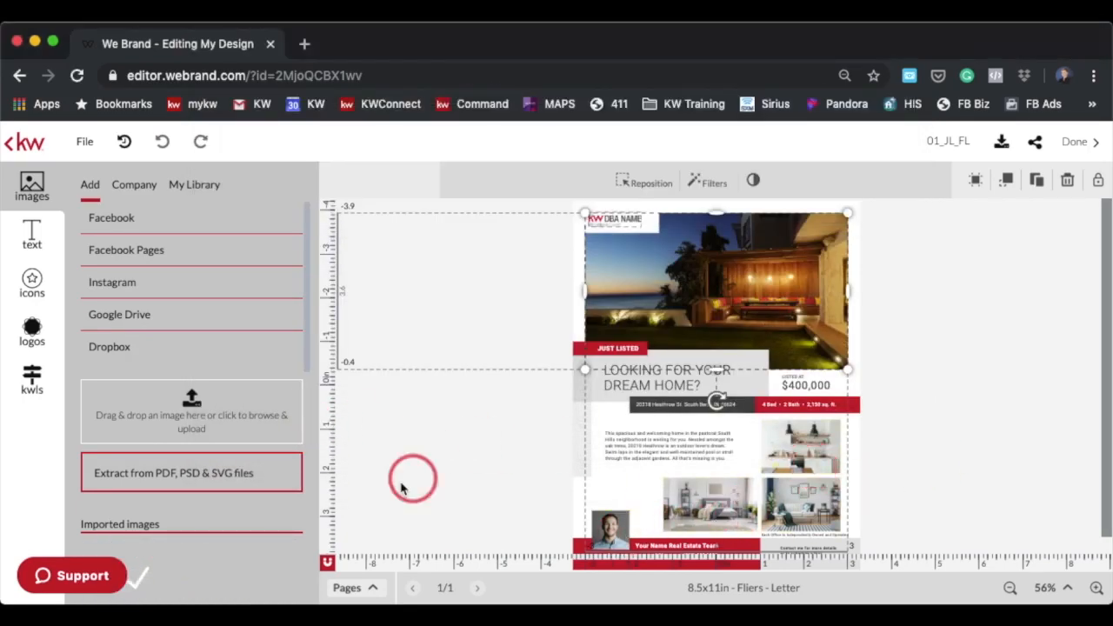
# Upload 027_Spectacular Setting.jpg from the Sonoma Photos folder
pyautogui.click(201, 418)
pyautogui.scroll(-5, 435, 387)
pyautogui.click(423, 415)
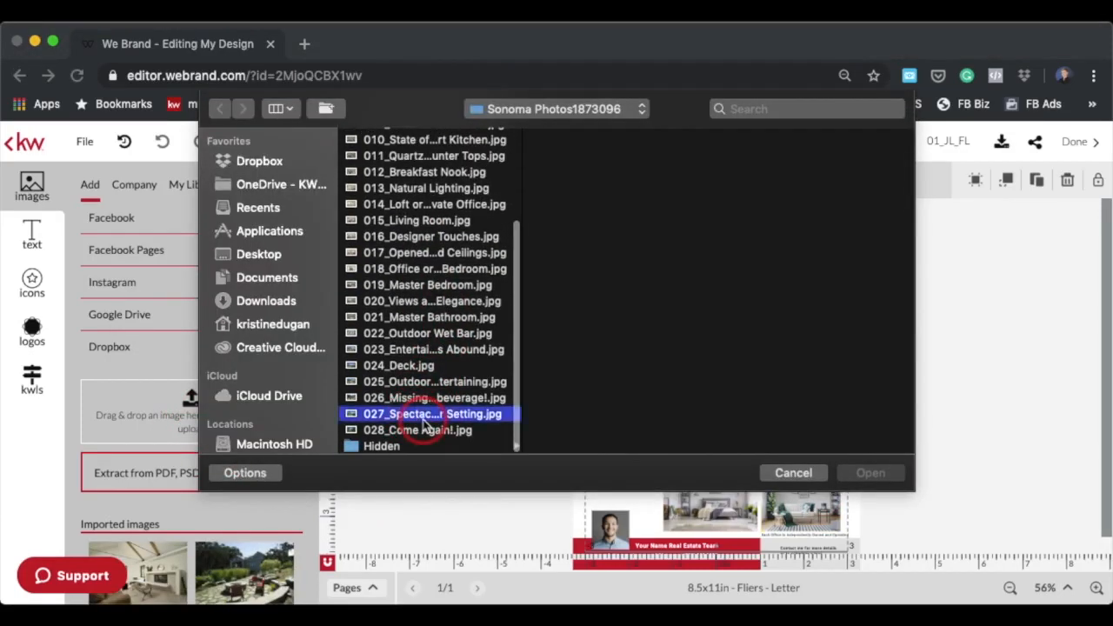
pyautogui.click(424, 427)
pyautogui.click(423, 421)
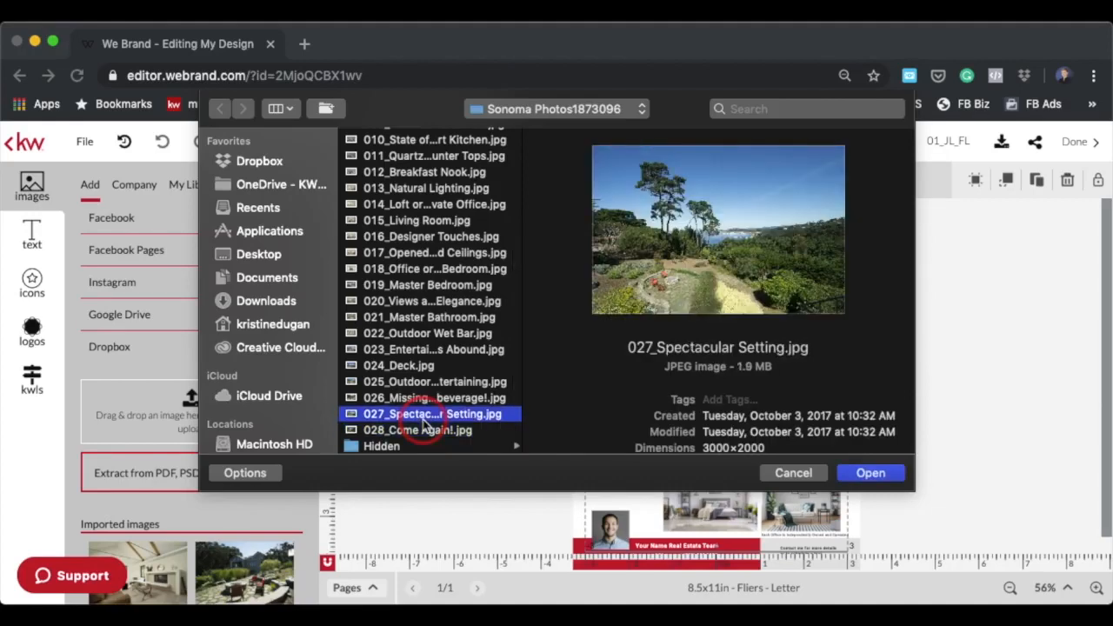
pyautogui.click(889, 475)
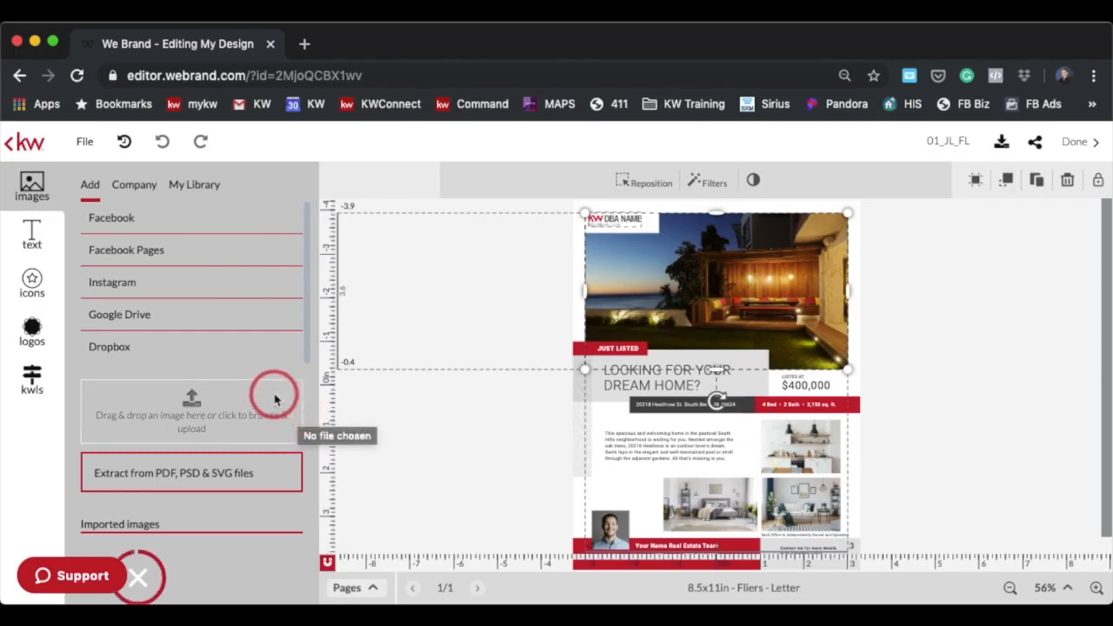
# Replace the flier's main photo with the imported Spectacular Setting image
pyautogui.scroll(-2, 146, 544)
pyautogui.moveTo(145, 543); pyautogui.dragTo(760, 279)
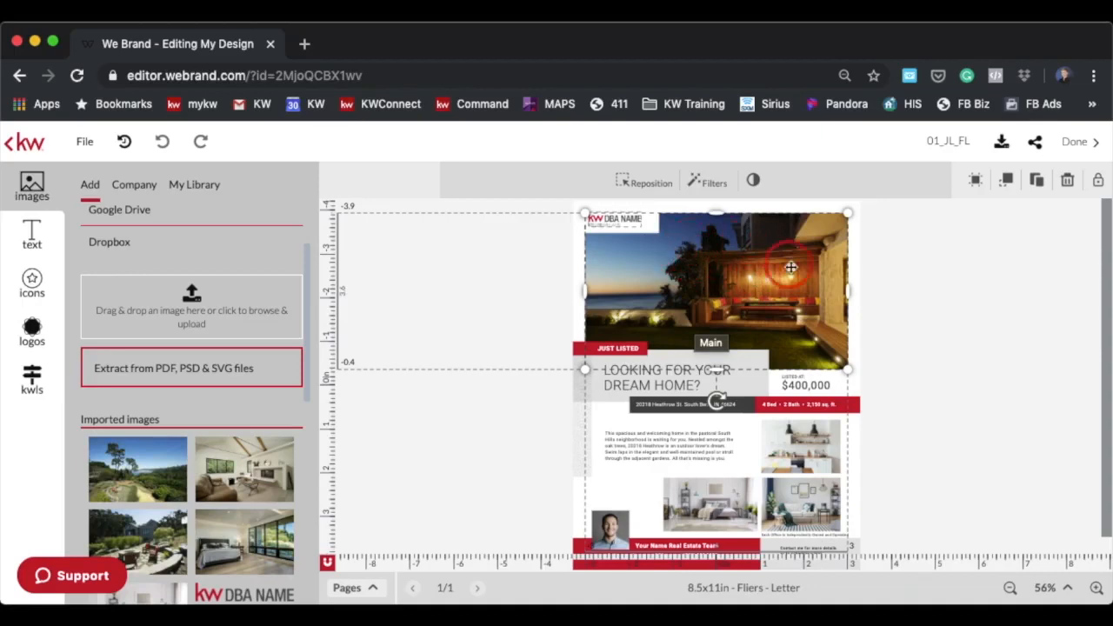
pyautogui.moveTo(683, 226); pyautogui.dragTo(583, 338)
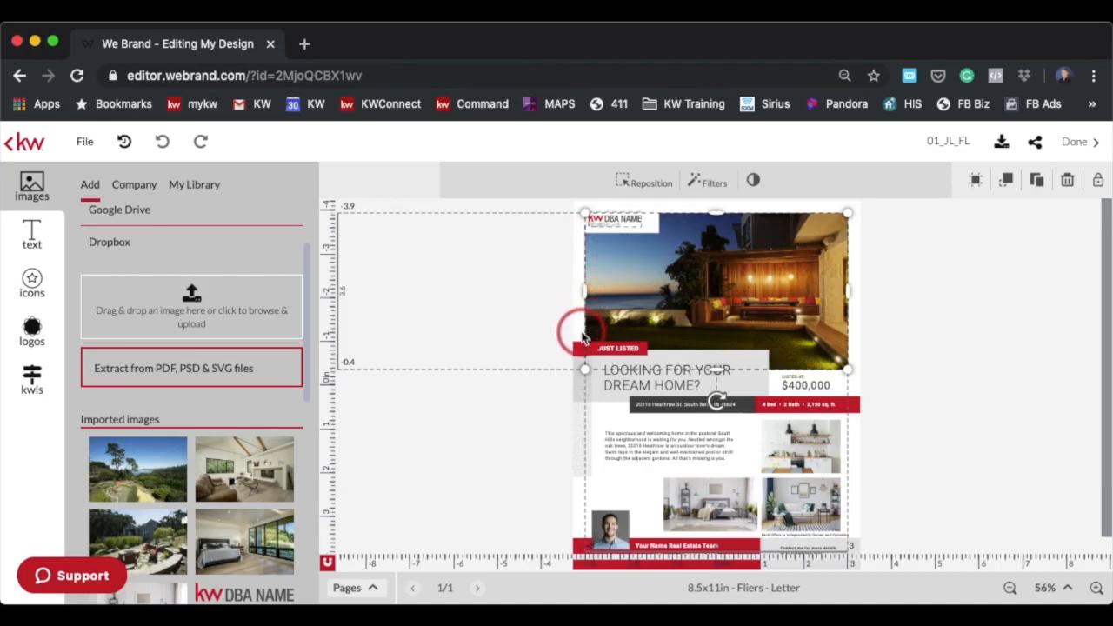
pyautogui.moveTo(125, 491)
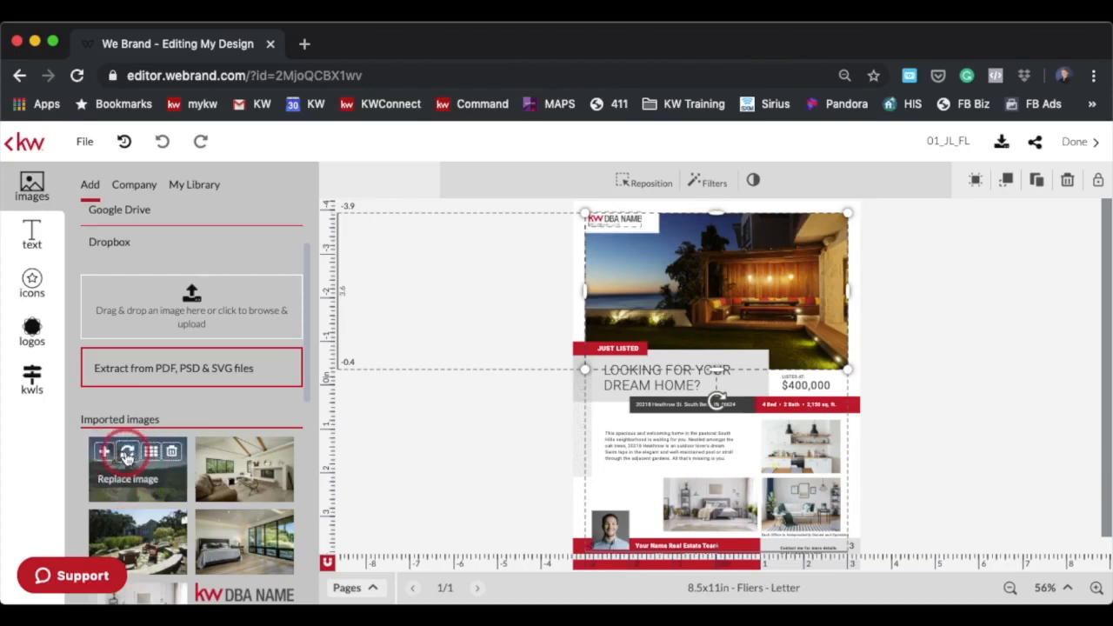
pyautogui.click(127, 453)
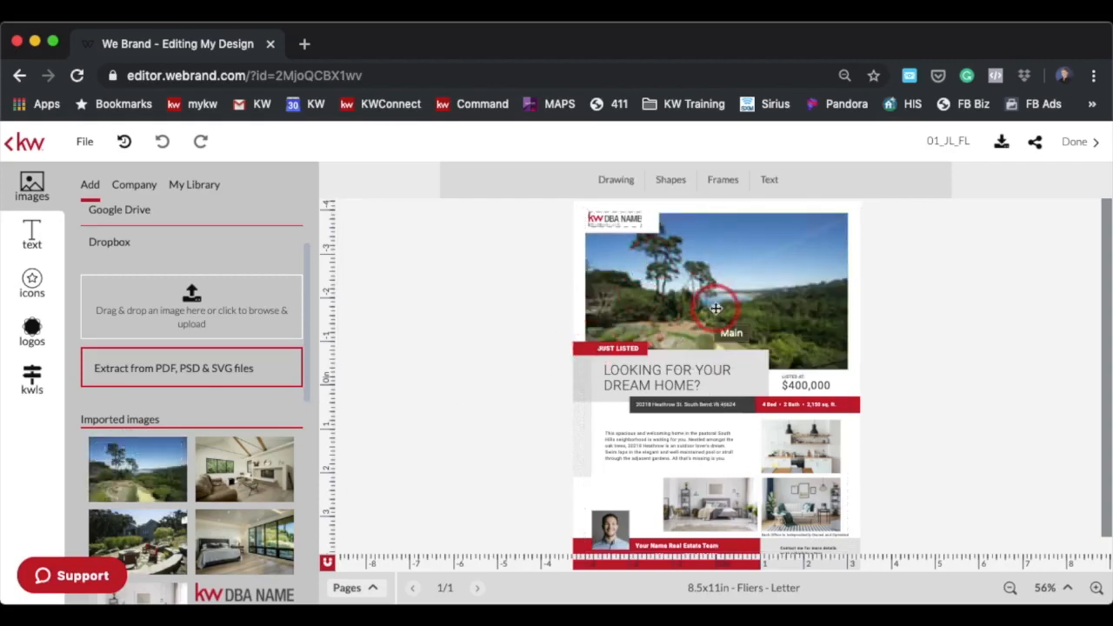
# Replace the upper right small photo with the imported Designer Touches image
pyautogui.click(799, 446)
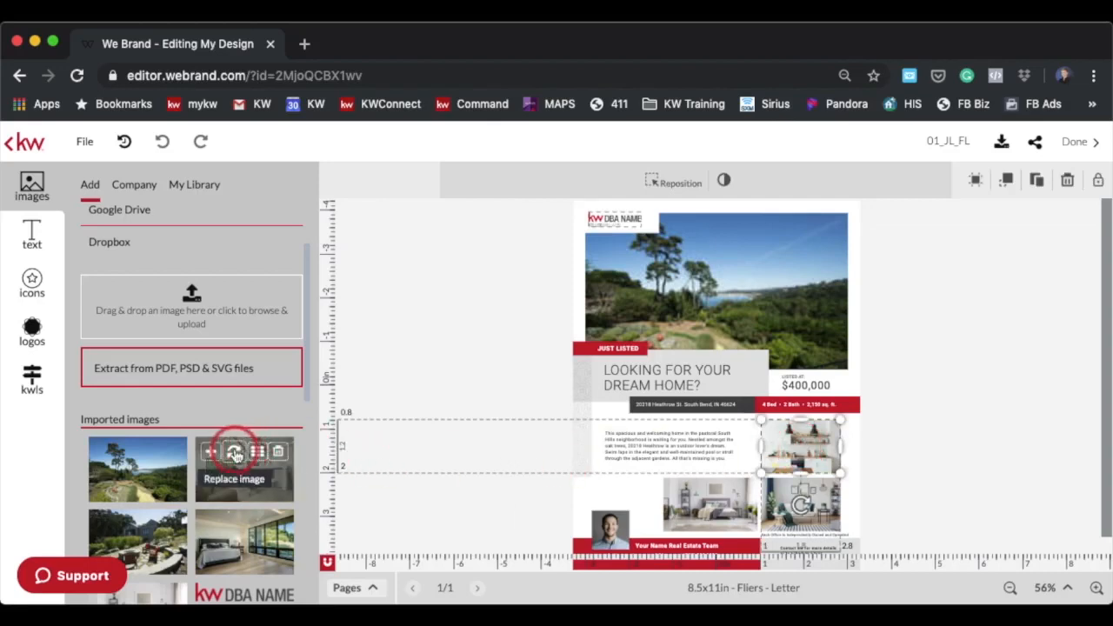
pyautogui.click(234, 453)
pyautogui.click(357, 479)
# Replace the lower right photo with the imported Missing an adult beverage! patio image
pyautogui.click(801, 507)
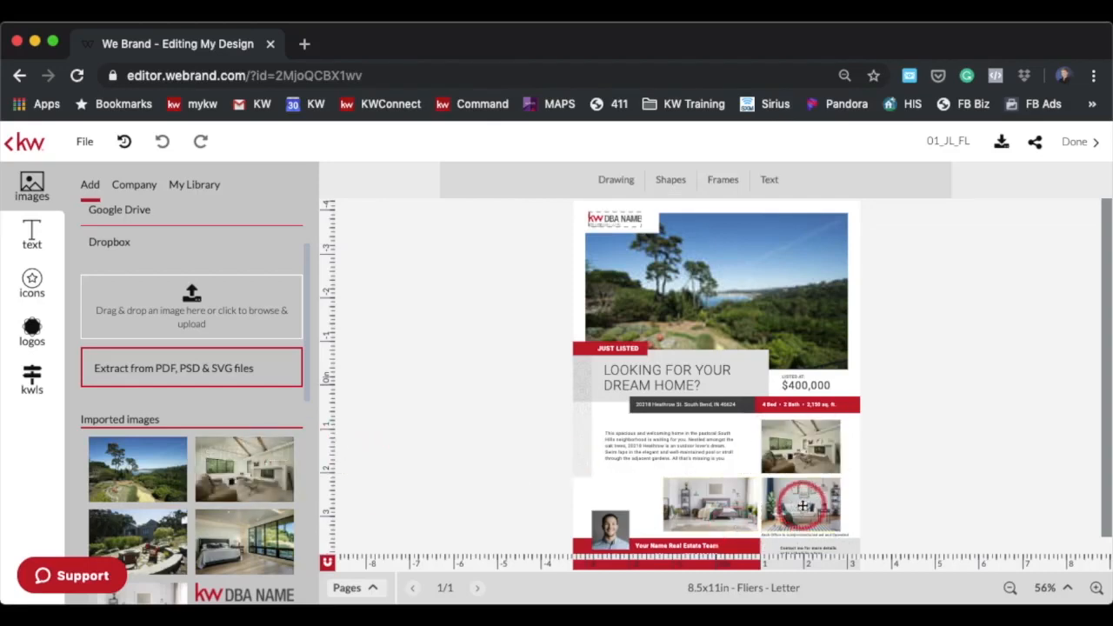
pyautogui.click(131, 524)
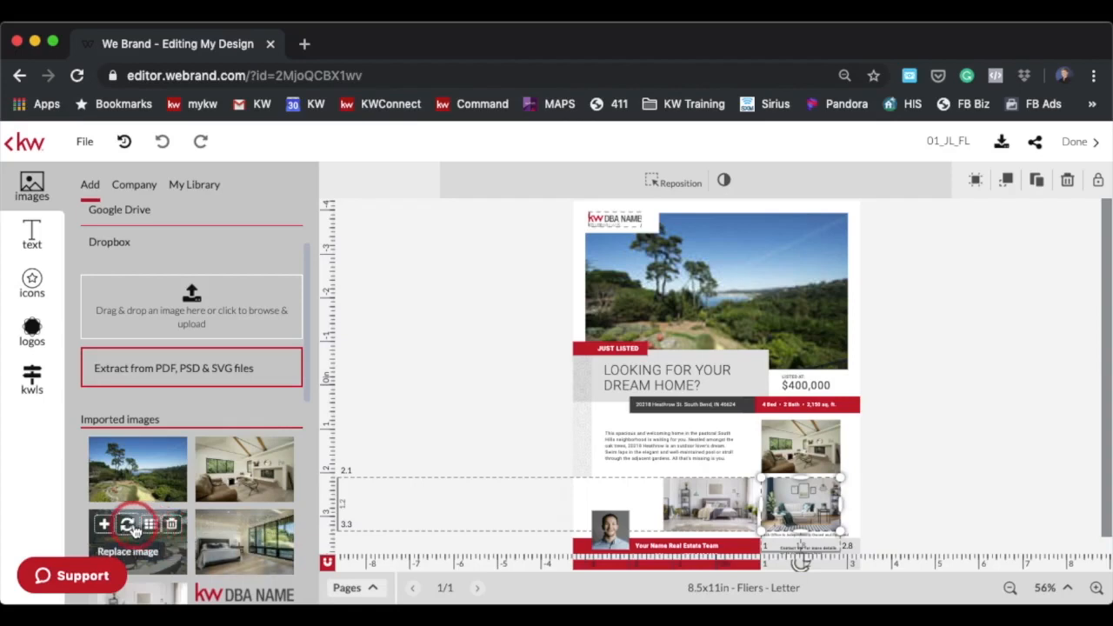
# Replace the lower middle photo with the imported bedroom-with-windows image
pyautogui.click(704, 494)
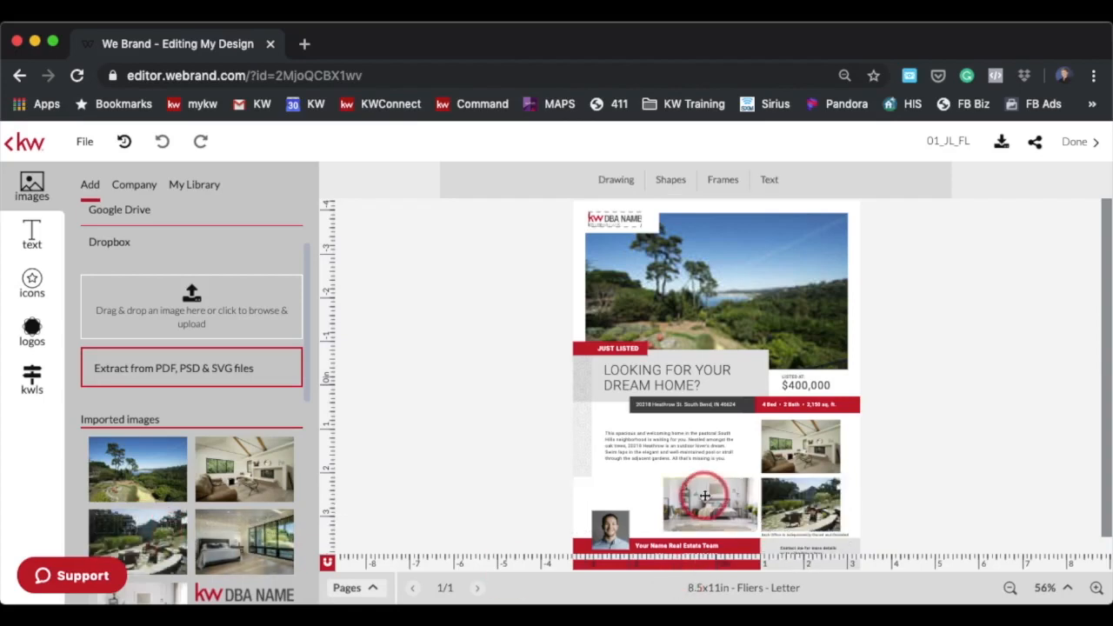
pyautogui.click(240, 525)
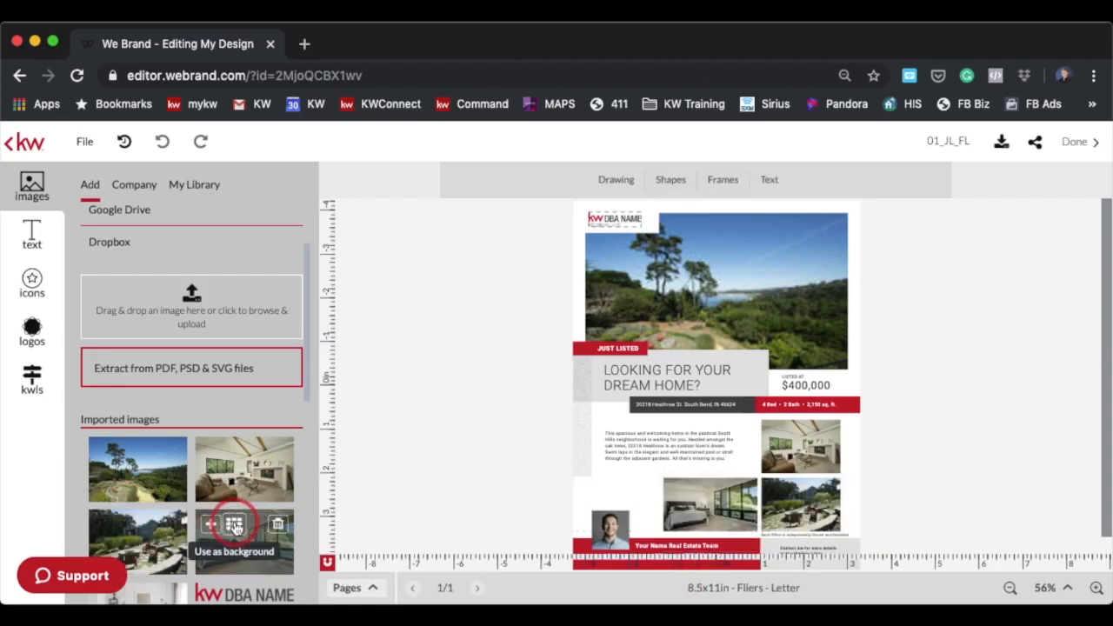
# Try to drag the KW Kauai logo from the logo library onto the DBA name placeholder
pyautogui.click(669, 403)
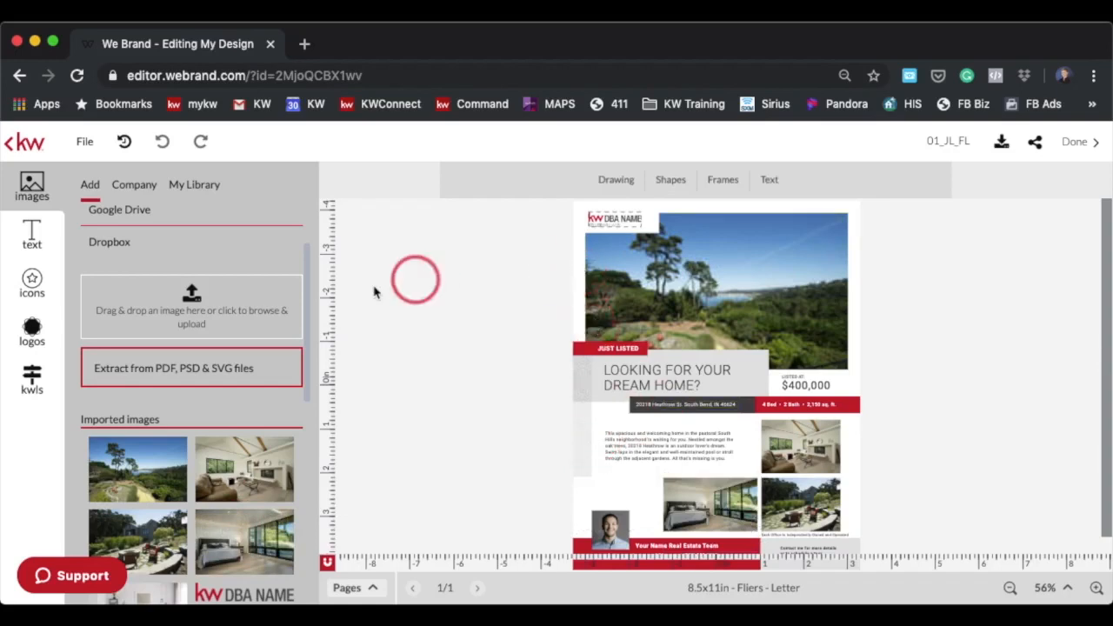
pyautogui.click(613, 221)
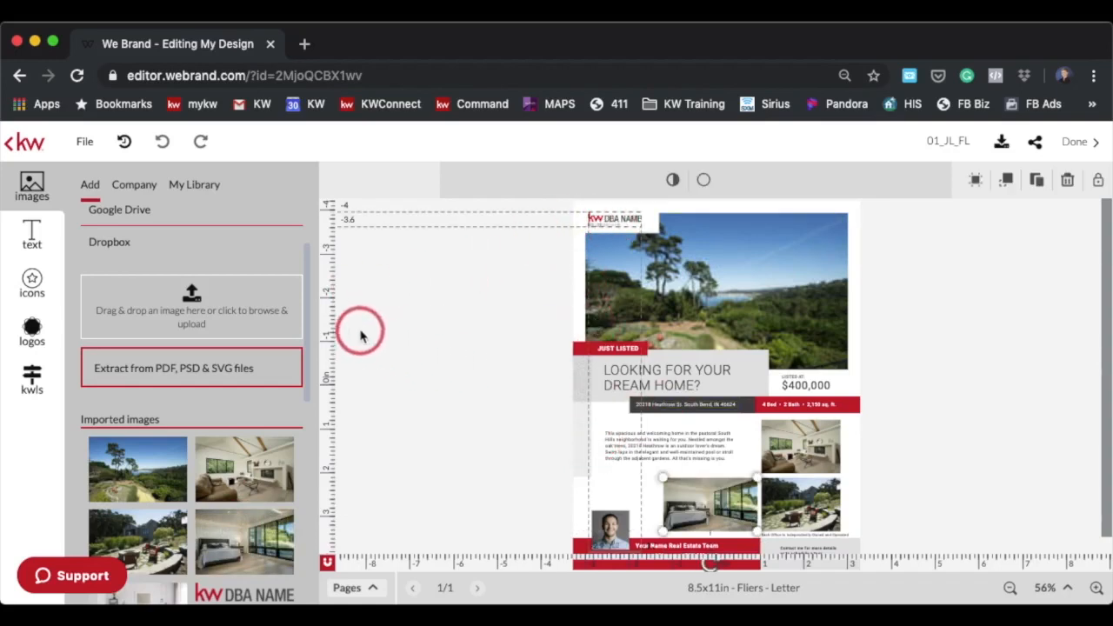
pyautogui.click(31, 328)
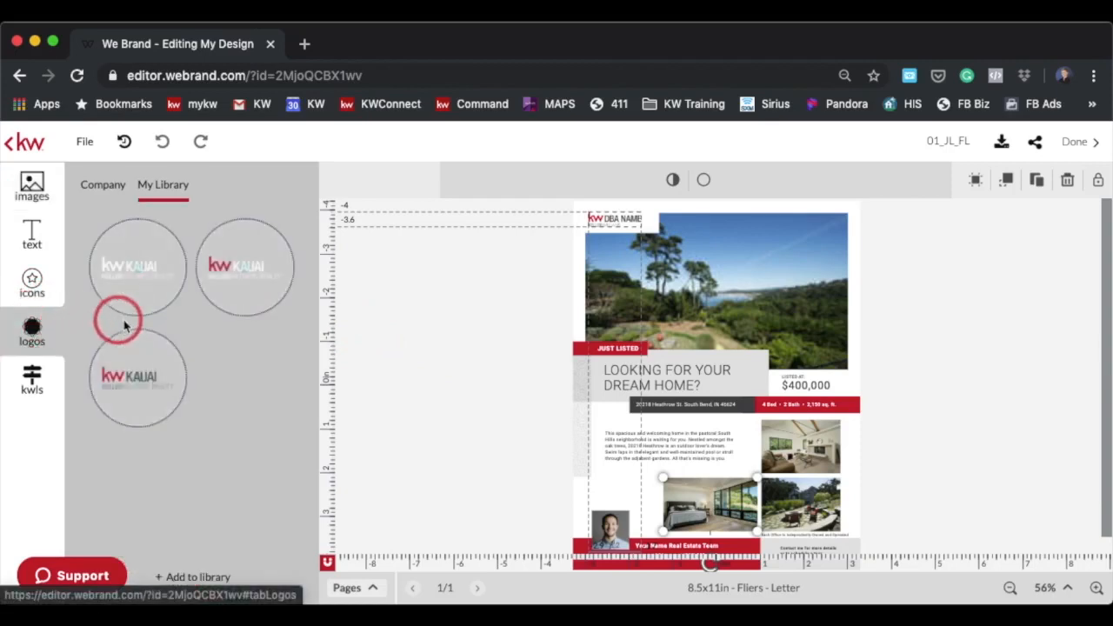
pyautogui.moveTo(160, 375)
pyautogui.moveTo(171, 387); pyautogui.dragTo(623, 225)
pyautogui.click(142, 189)
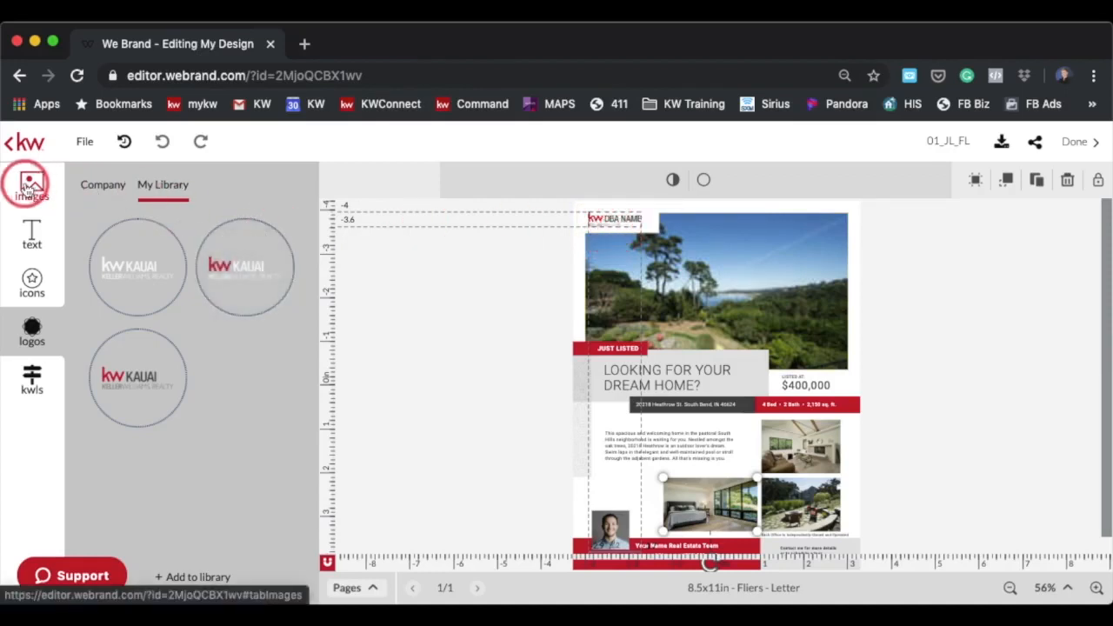
# Replace the DBA name placeholder with the KW Kauai logo and nudge it upward
pyautogui.click(28, 186)
pyautogui.click(91, 186)
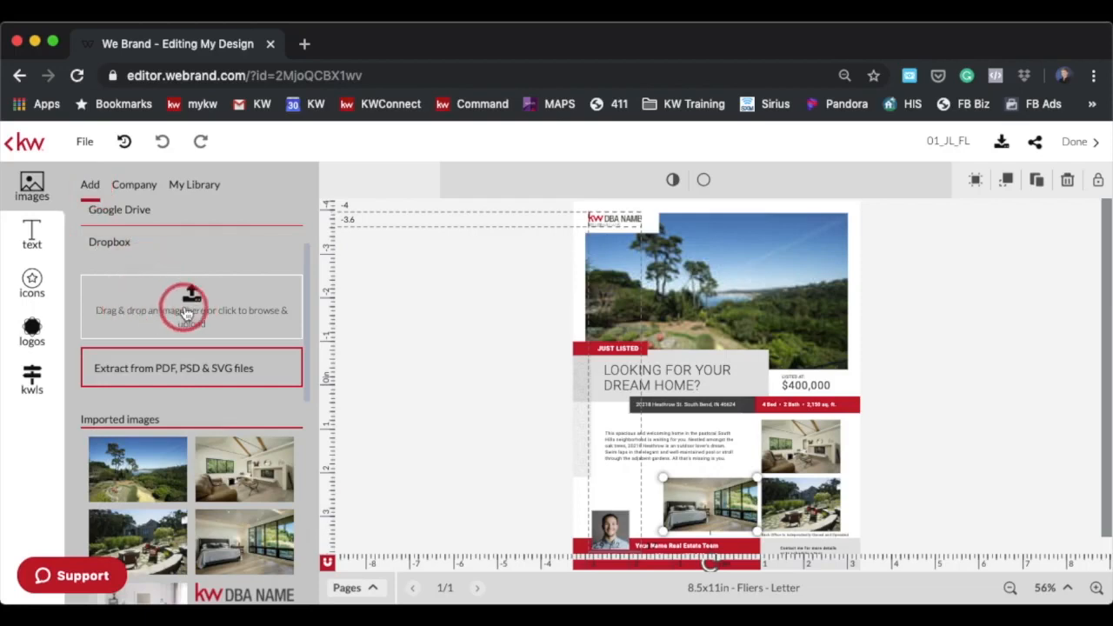
pyautogui.click(32, 330)
pyautogui.moveTo(120, 365)
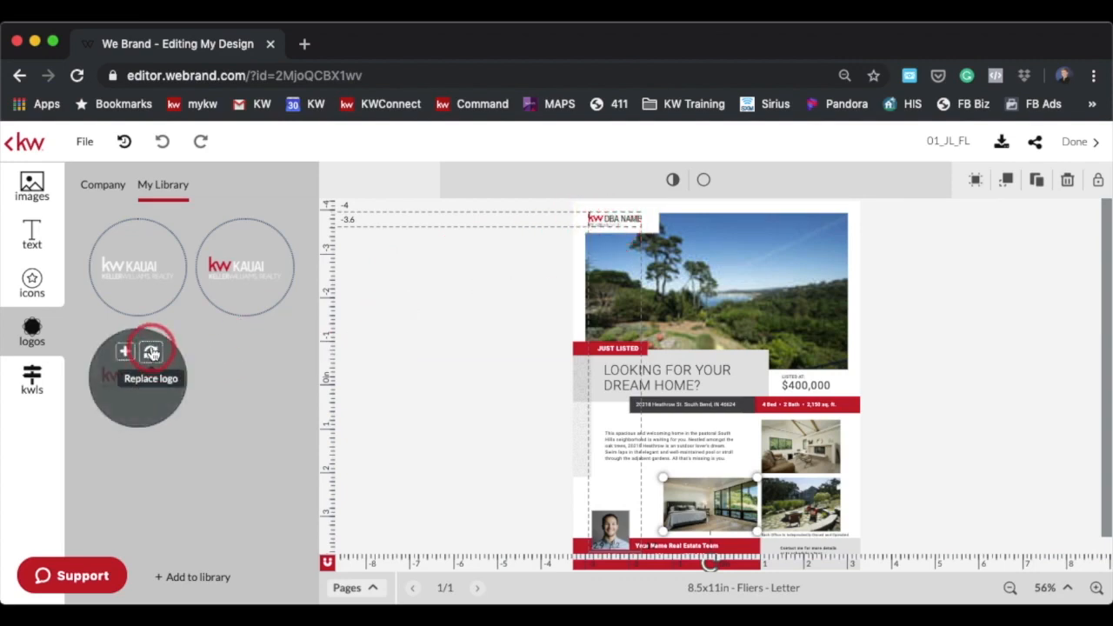
pyautogui.click(151, 351)
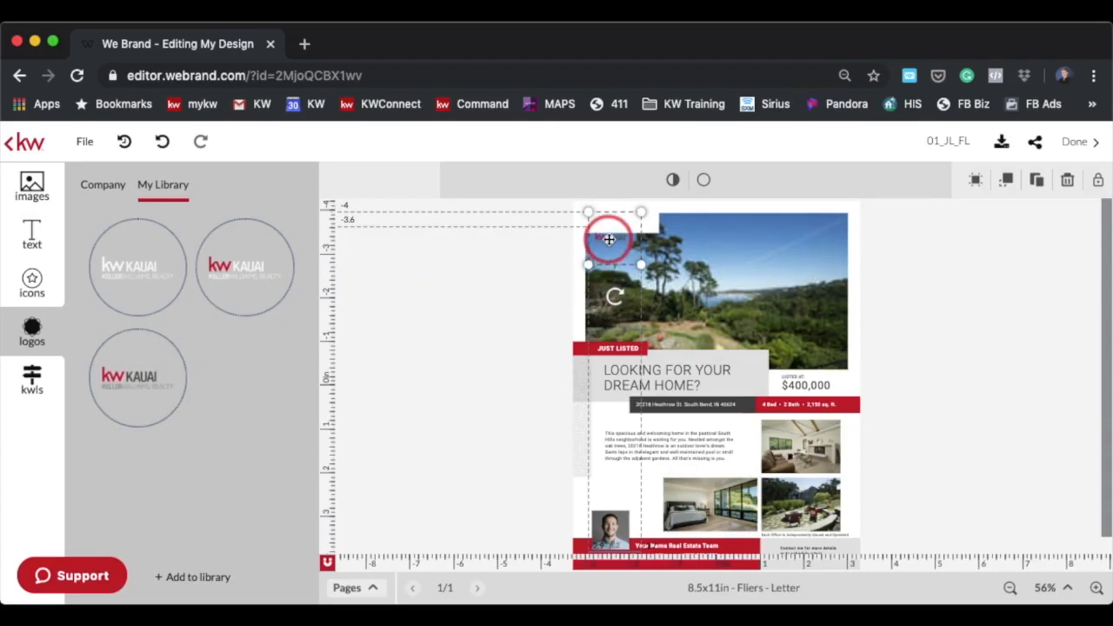
pyautogui.moveTo(609, 239); pyautogui.dragTo(608, 220)
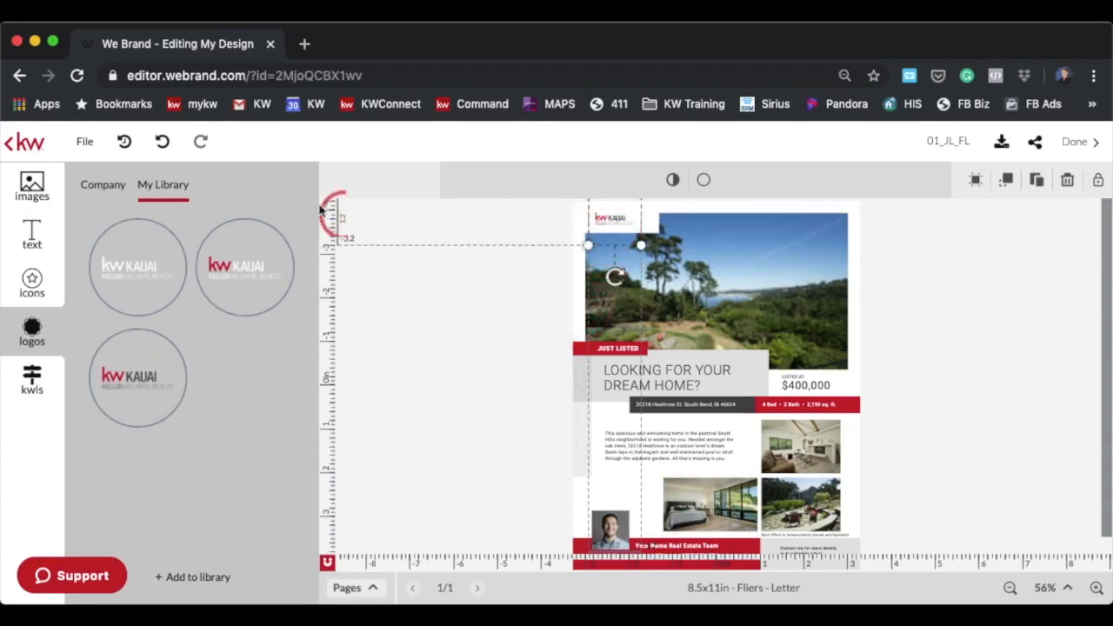
# Undo the recent logo and photo changes
pyautogui.click(163, 146)
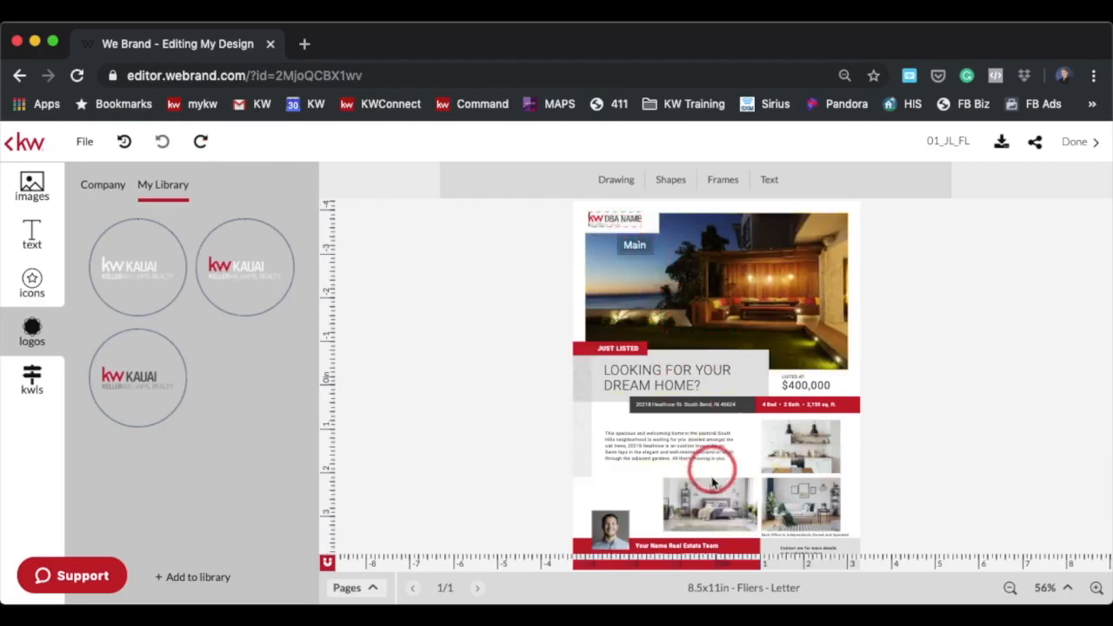
pyautogui.moveTo(794, 429); pyautogui.dragTo(743, 301)
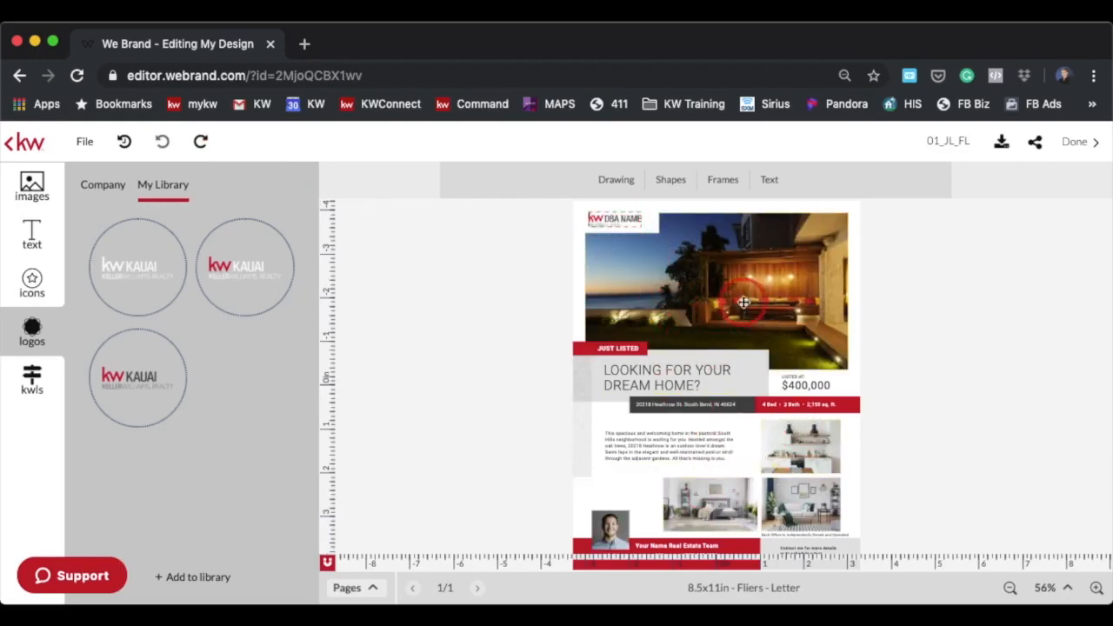
pyautogui.click(743, 303)
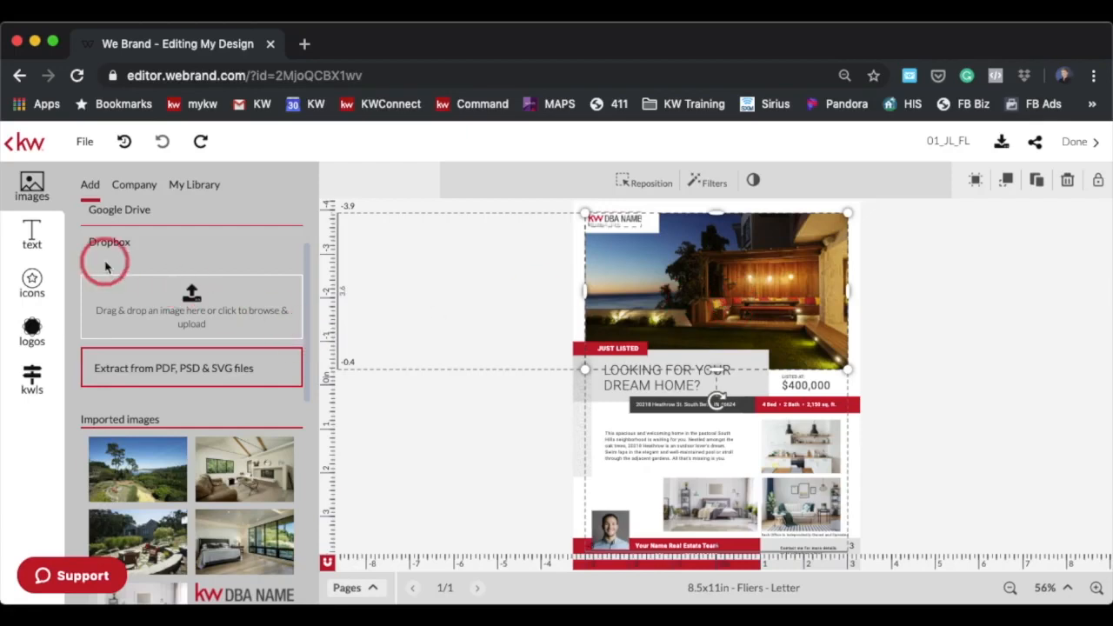
# Add the KW Kauai logo and position it over the DBA name placeholder in the flier's top left corner
pyautogui.click(615, 223)
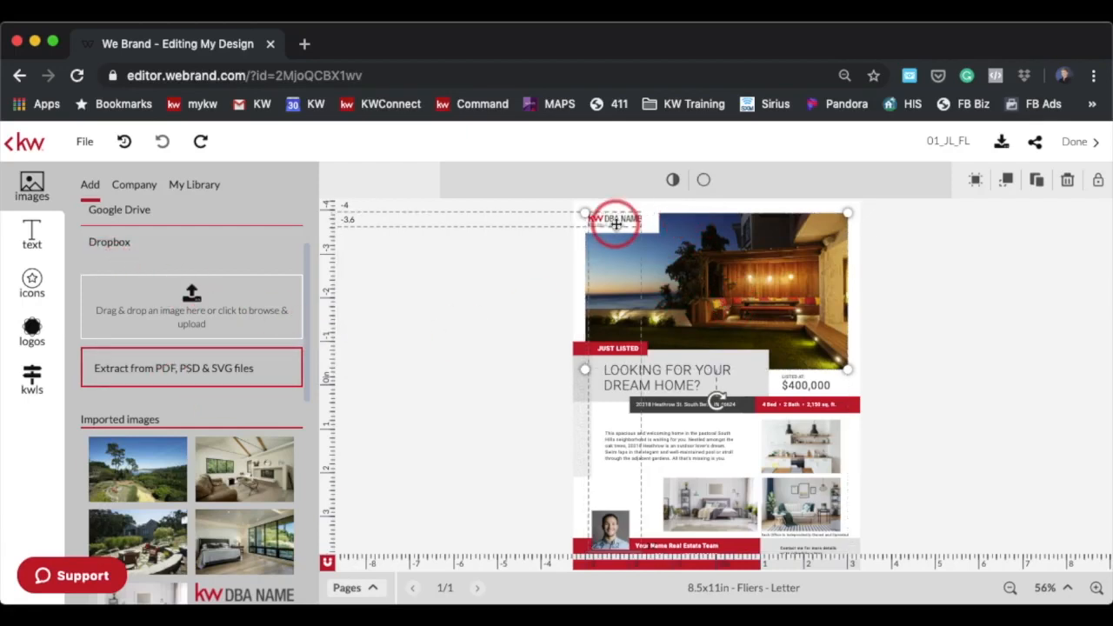
pyautogui.click(31, 333)
pyautogui.click(125, 351)
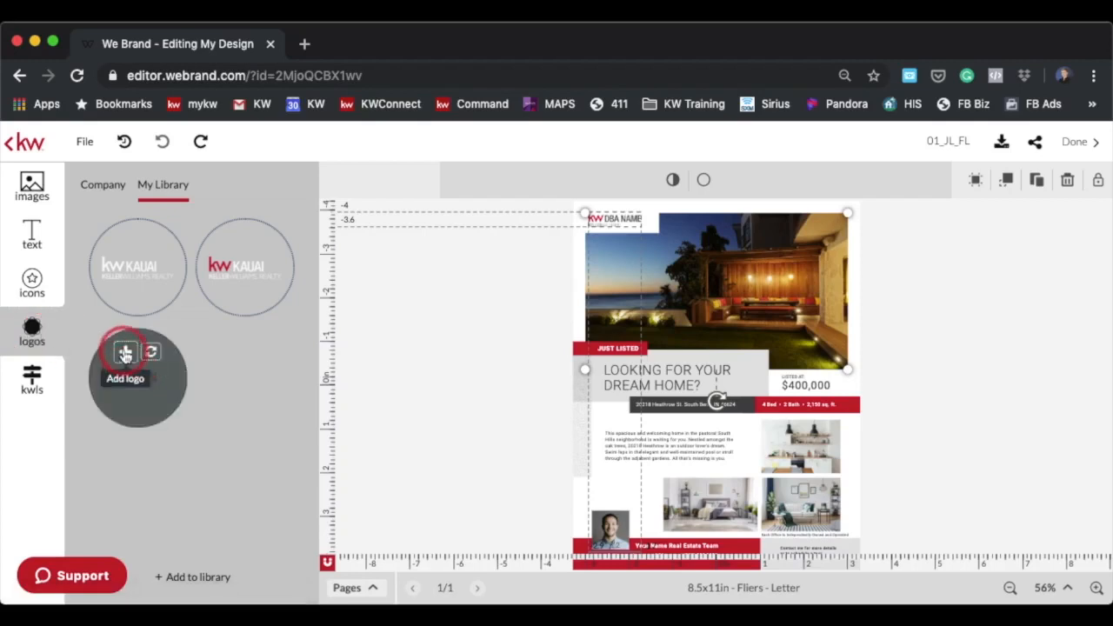
pyautogui.moveTo(702, 362); pyautogui.dragTo(686, 222)
pyautogui.moveTo(606, 223); pyautogui.dragTo(606, 221)
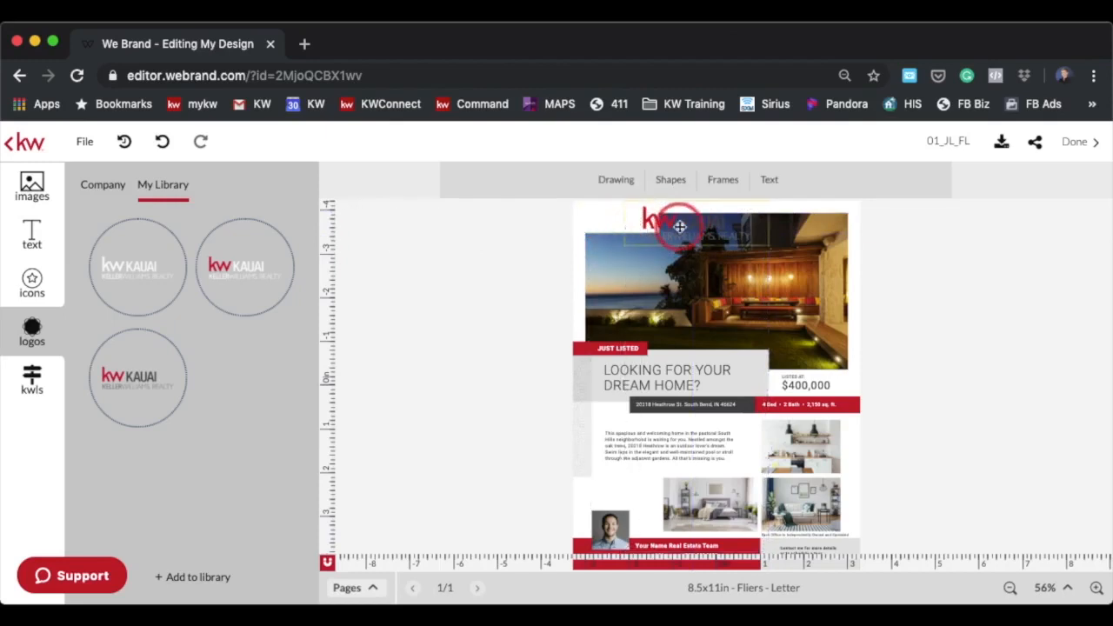
pyautogui.moveTo(680, 226); pyautogui.dragTo(627, 224)
pyautogui.moveTo(715, 203); pyautogui.dragTo(609, 225)
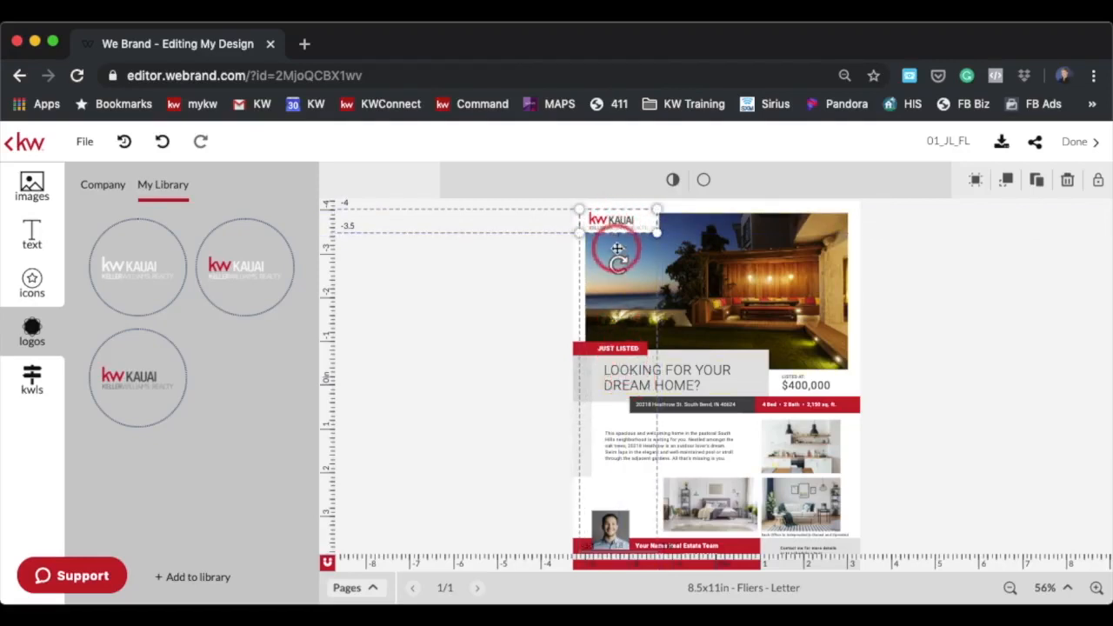
# Replace the flier's main photo with the imported Spectacular Setting image
pyautogui.click(742, 270)
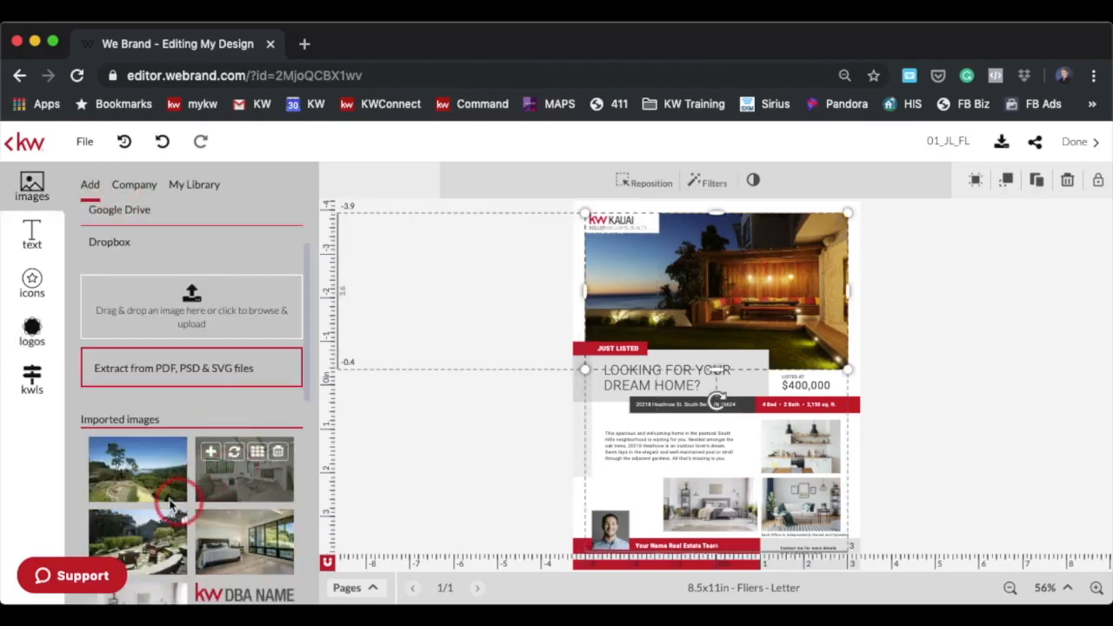
pyautogui.moveTo(129, 524)
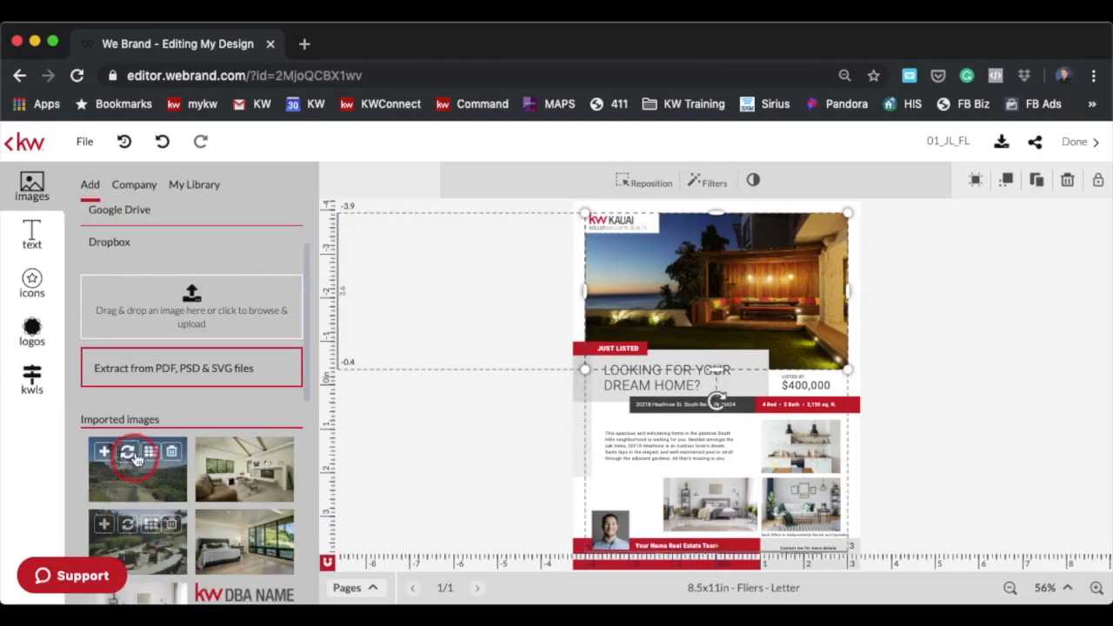
pyautogui.click(129, 455)
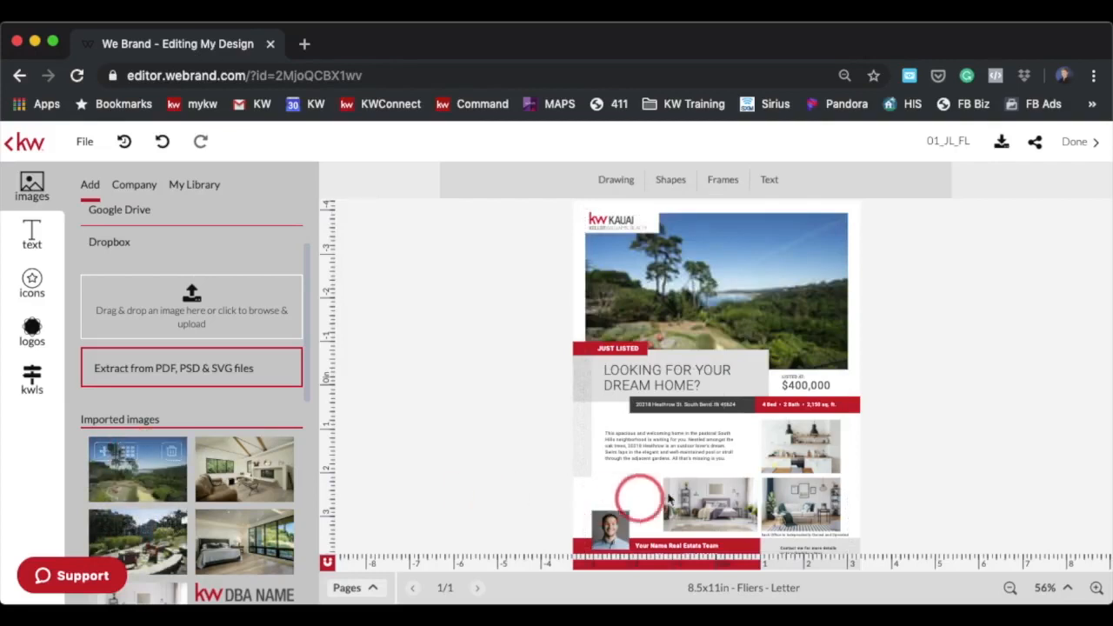
# Replace the upper right photo with the Designer Touches image and the lower right photo with the patio image
pyautogui.click(799, 439)
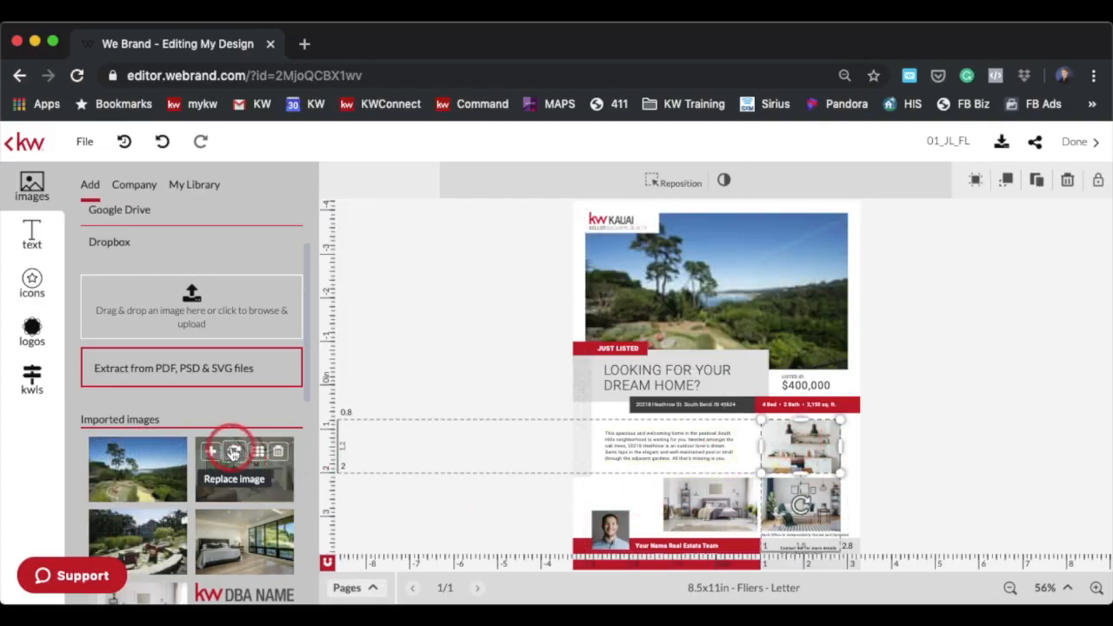
pyautogui.click(233, 451)
pyautogui.click(799, 504)
pyautogui.click(127, 524)
# Replace the lower middle photo with the imported bedroom-with-windows image
pyautogui.click(687, 510)
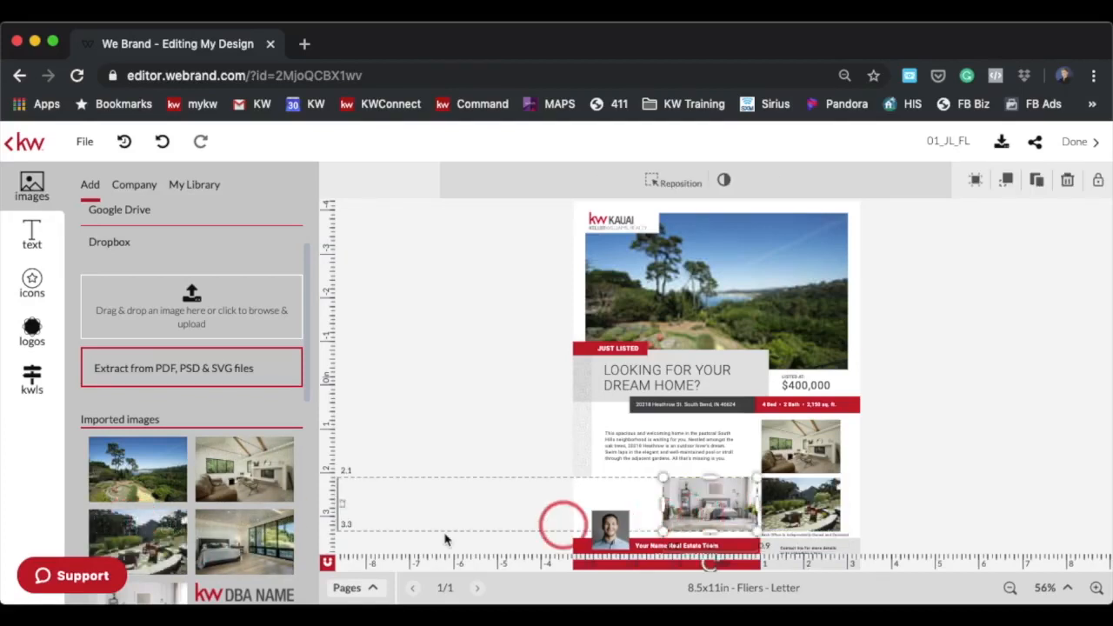
pyautogui.click(230, 526)
pyautogui.click(368, 495)
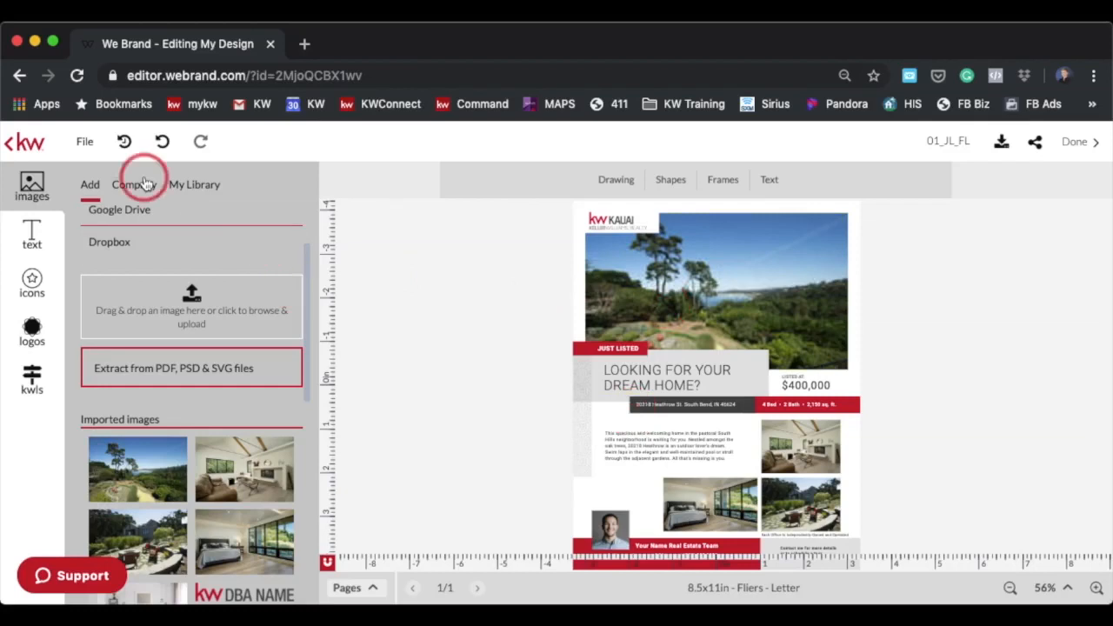
# Save the design
pyautogui.click(85, 141)
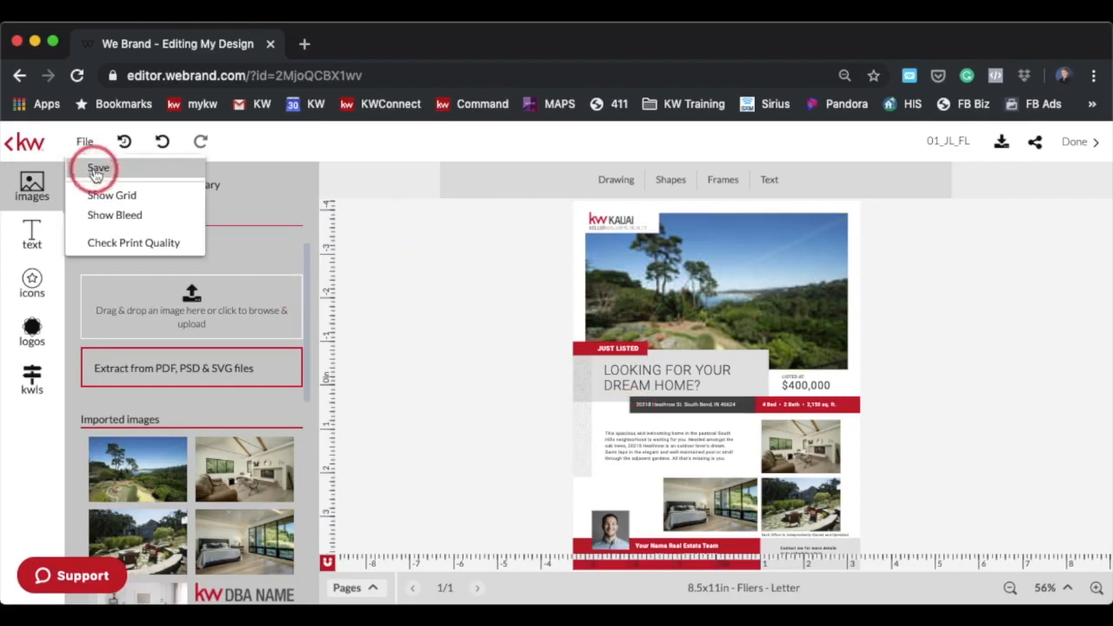
pyautogui.click(96, 172)
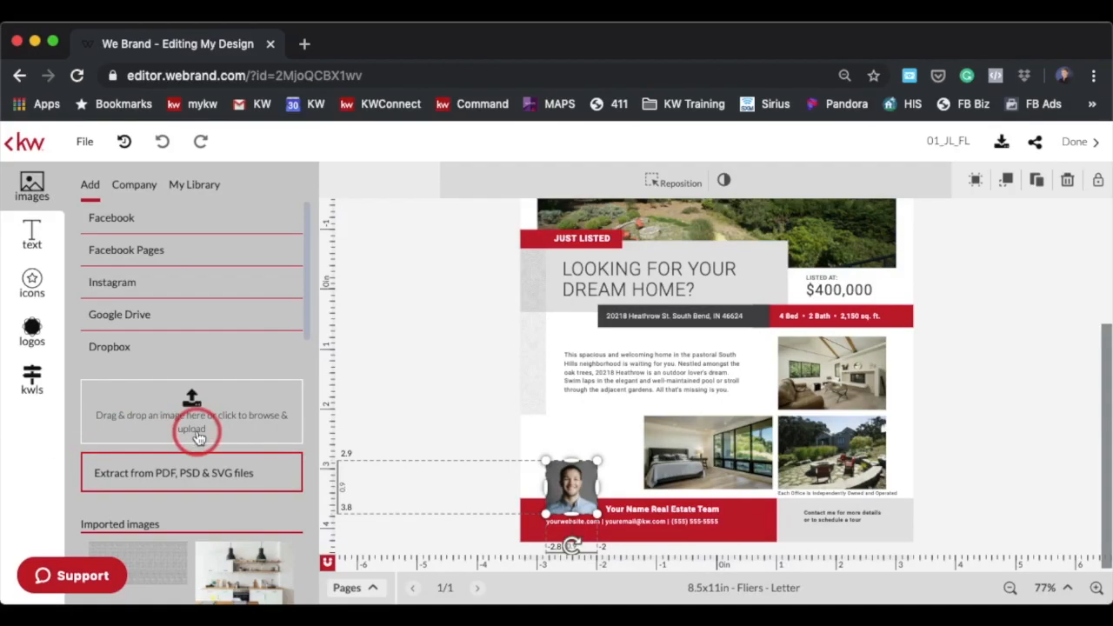
# Upload the agent's headshot photo from the Agents folder into the imported images
pyautogui.click(191, 409)
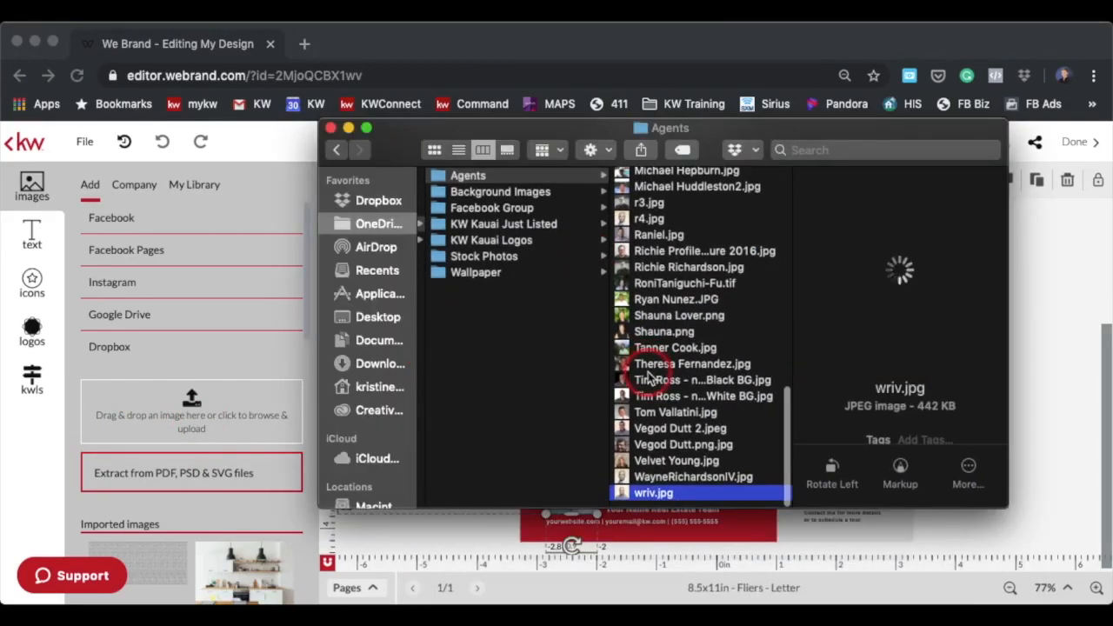
pyautogui.scroll(5, 678, 239)
pyautogui.scroll(4, 686, 248)
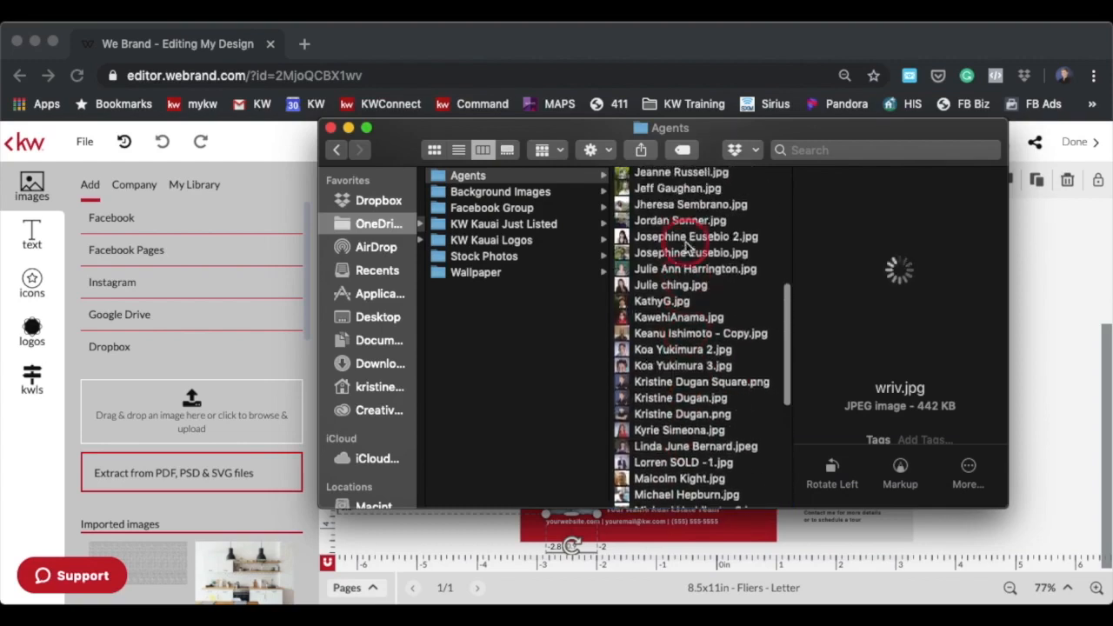
pyautogui.scroll(8, 687, 279)
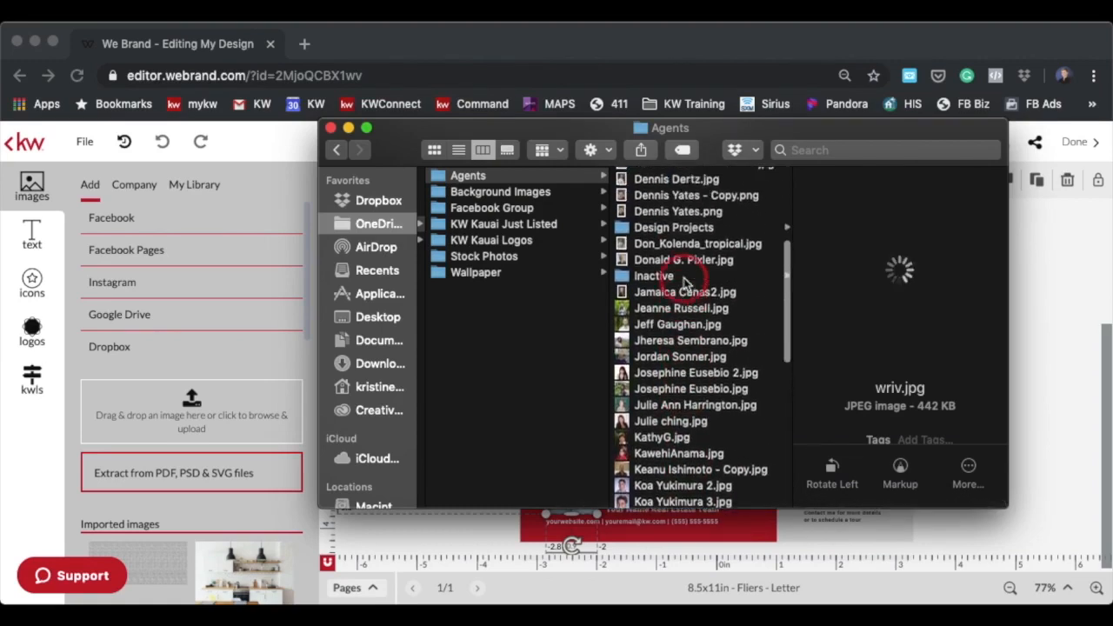
pyautogui.scroll(2, 670, 276)
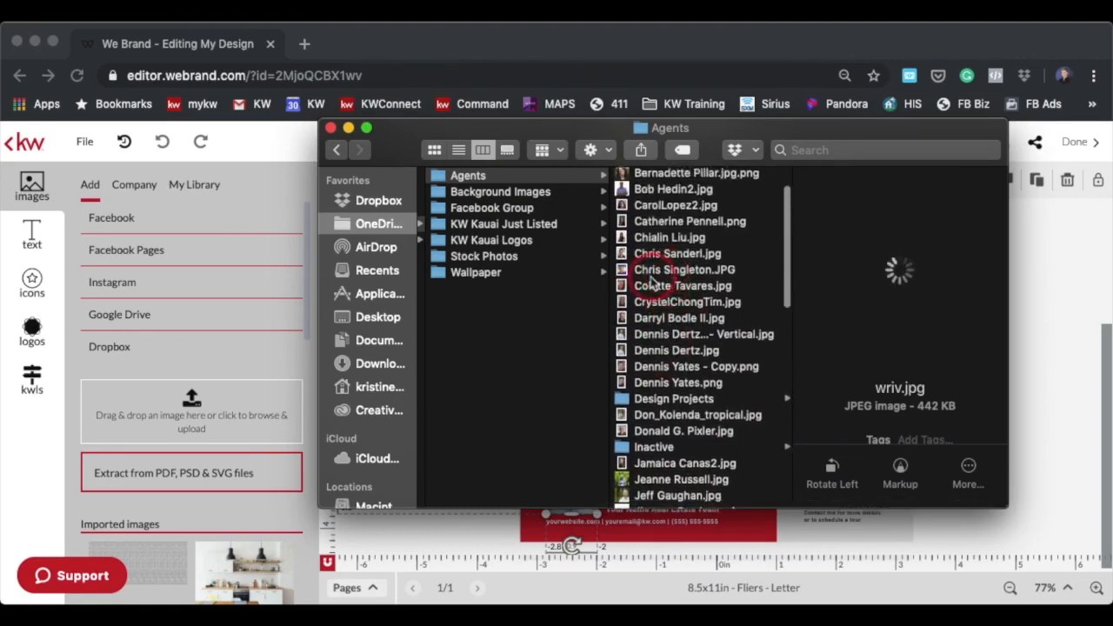
pyautogui.click(657, 304)
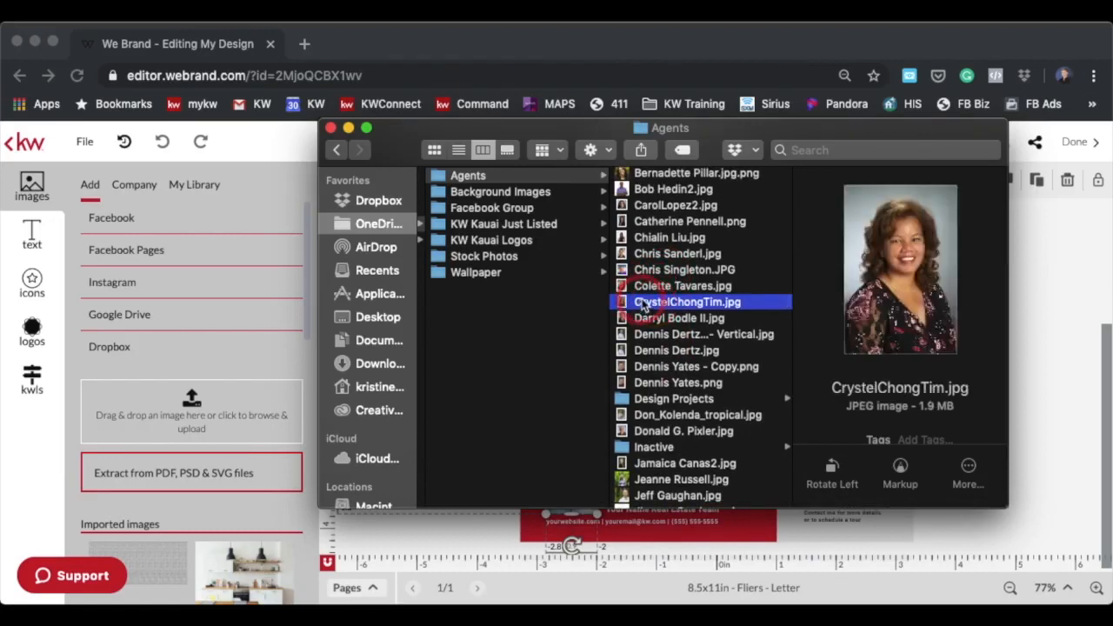
pyautogui.moveTo(641, 301); pyautogui.dragTo(209, 409)
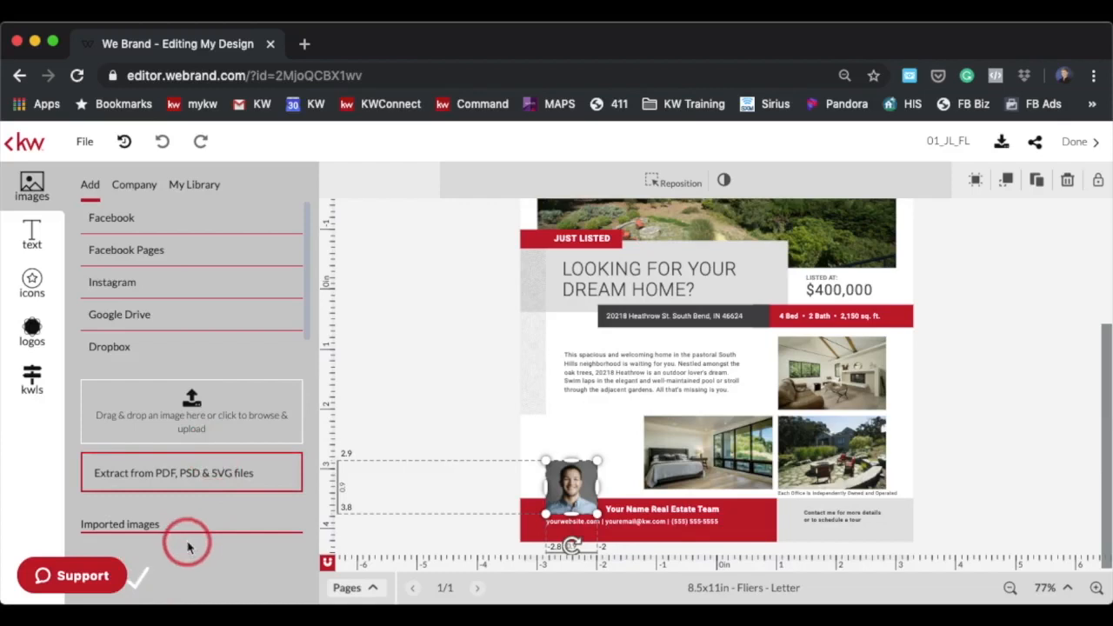
# Replace the footer headshot with the uploaded agent photo and reposition it within its frame
pyautogui.scroll(-2, 196, 567)
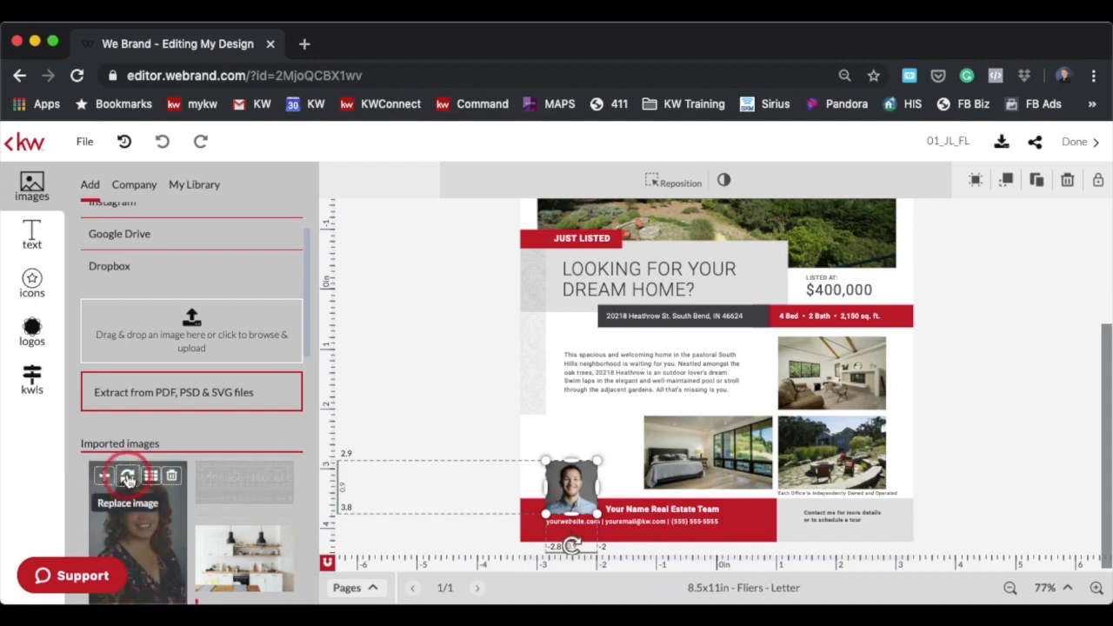
pyautogui.click(127, 476)
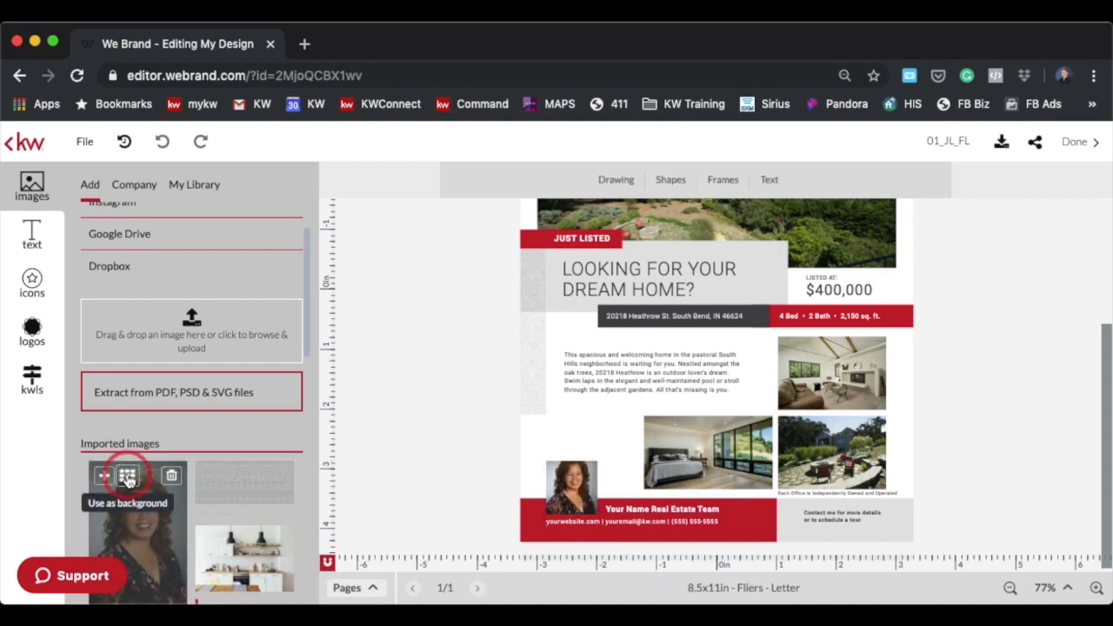
pyautogui.moveTo(550, 485); pyautogui.dragTo(573, 494)
pyautogui.doubleClick(576, 477)
pyautogui.click(653, 183)
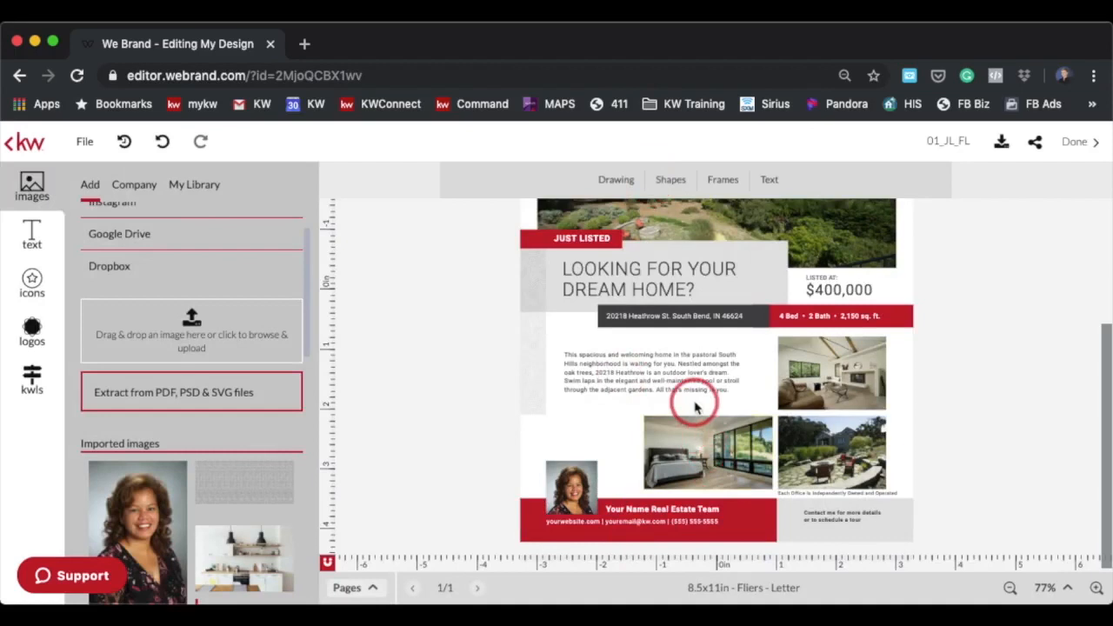
pyautogui.click(849, 514)
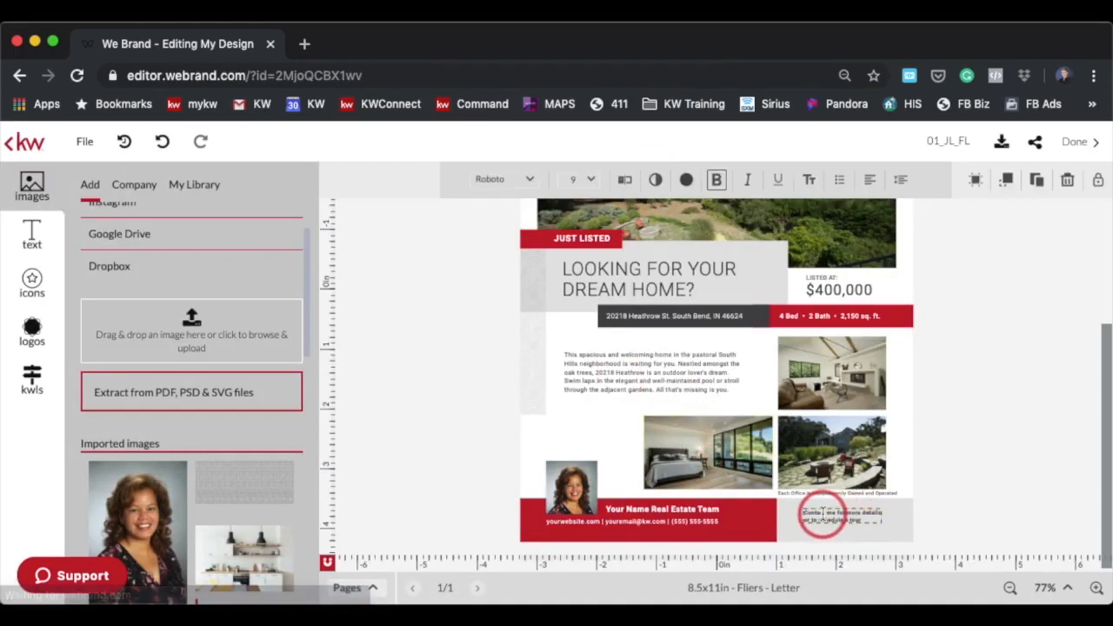
pyautogui.click(533, 183)
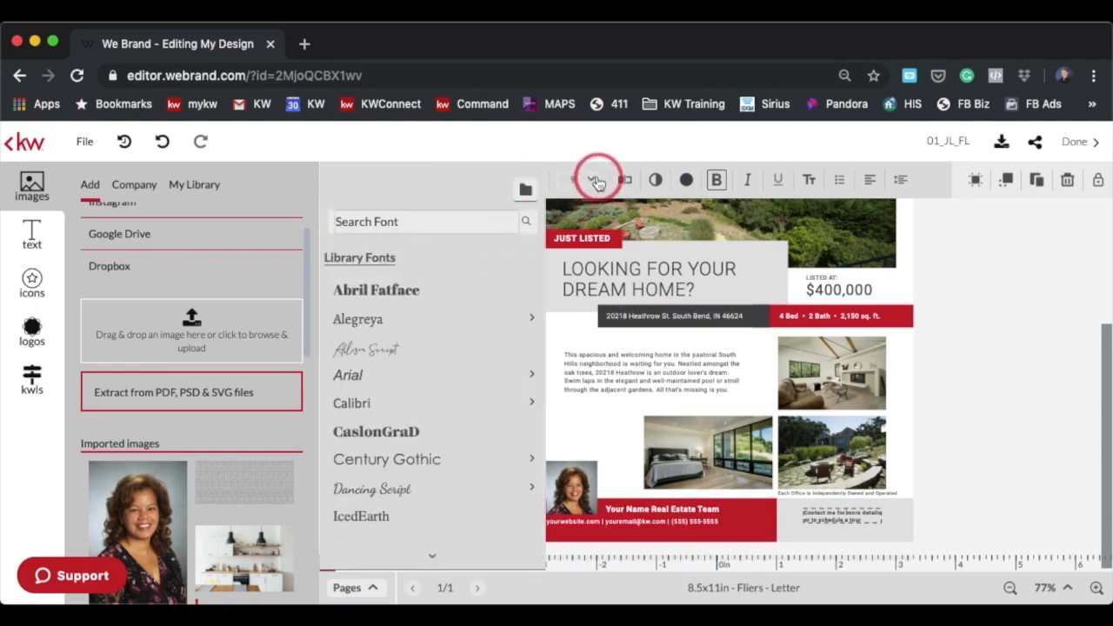
pyautogui.click(591, 179)
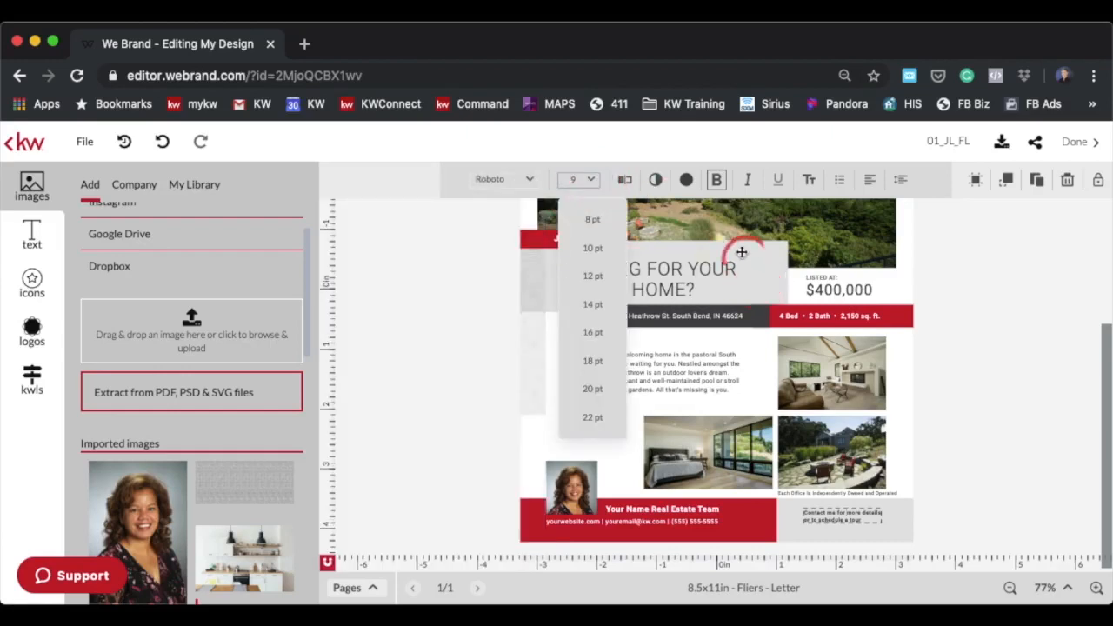
pyautogui.click(687, 180)
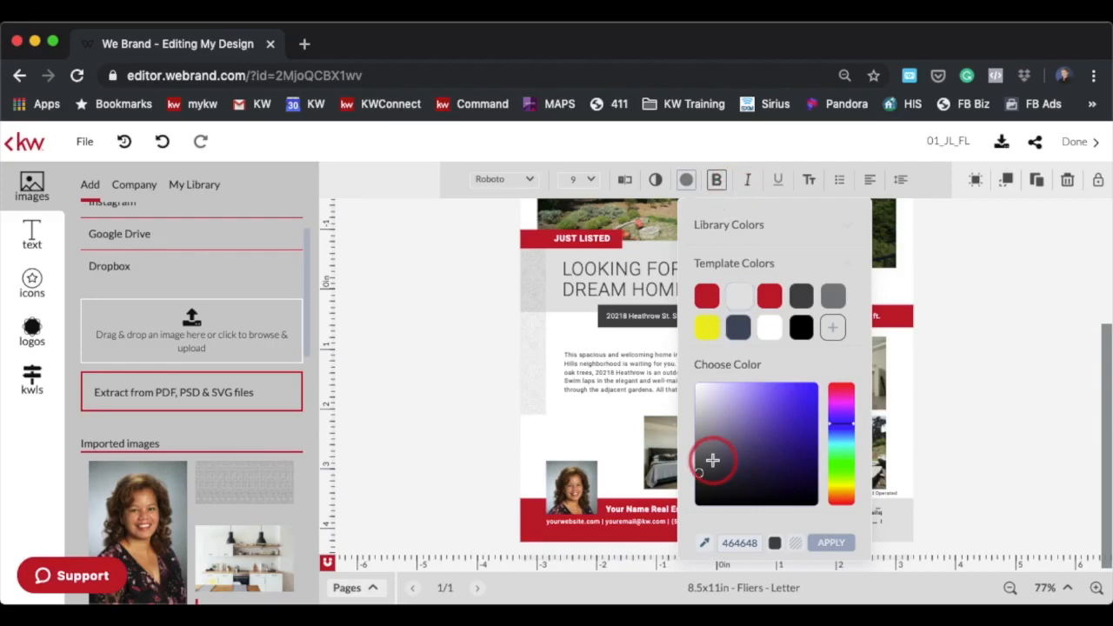
pyautogui.click(626, 387)
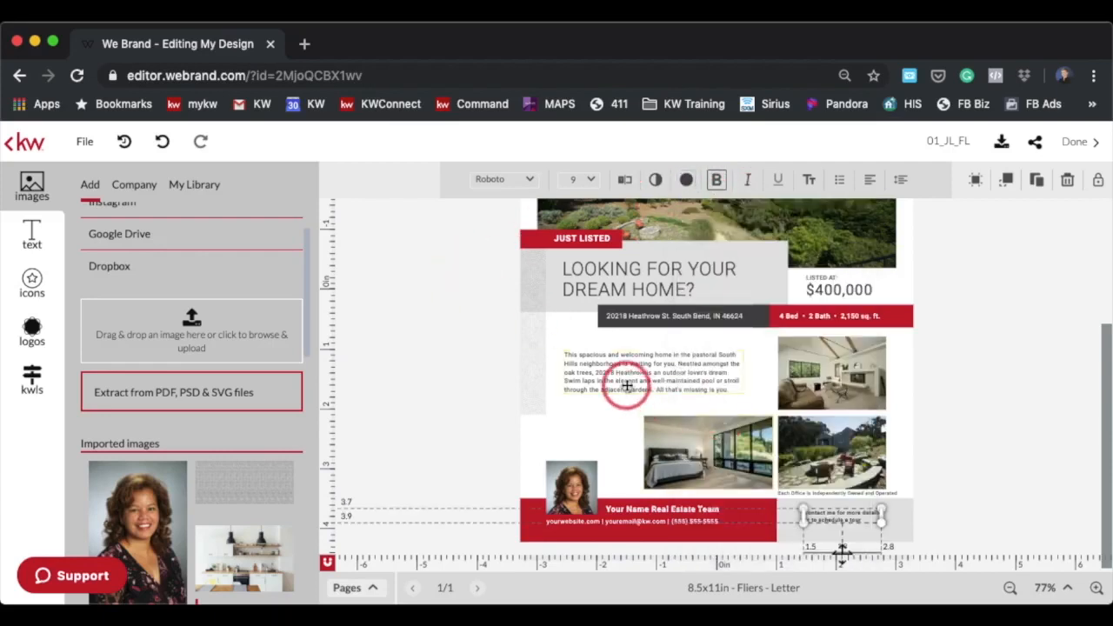
# Set the description paragraph's font size to 12 pt and widen its text box out to the photos
pyautogui.click(625, 384)
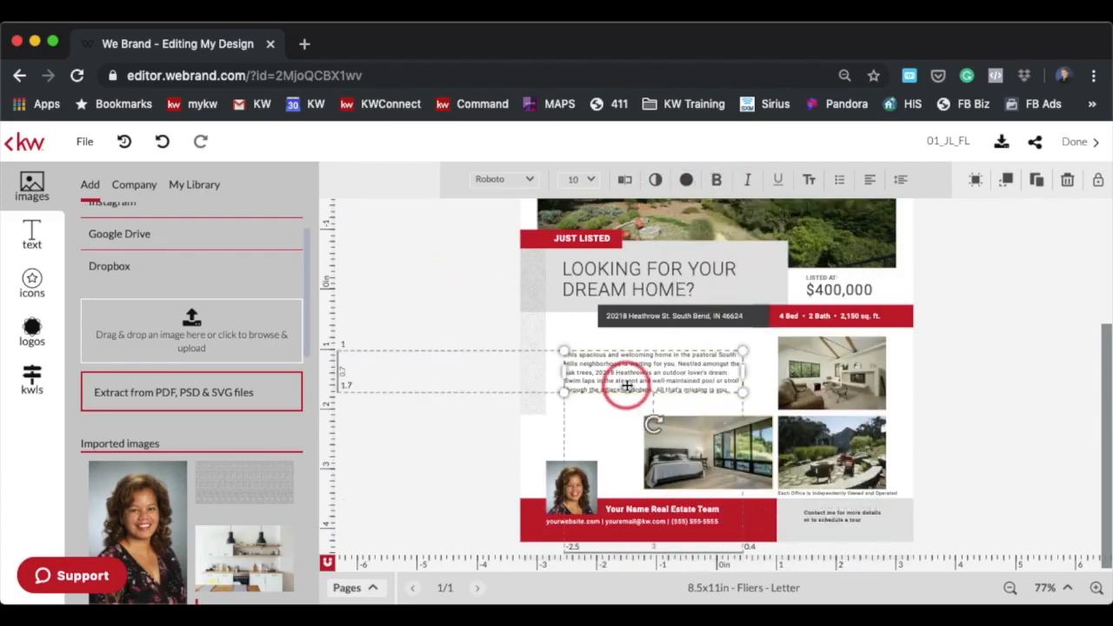
pyautogui.click(591, 180)
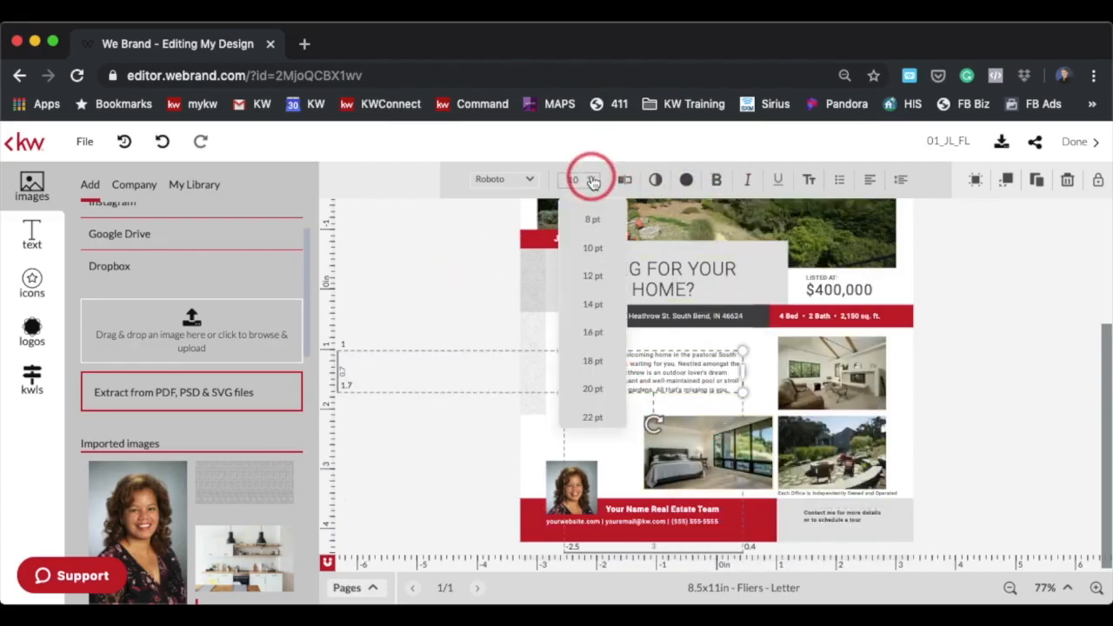
pyautogui.click(590, 278)
pyautogui.moveTo(742, 399); pyautogui.dragTo(776, 399)
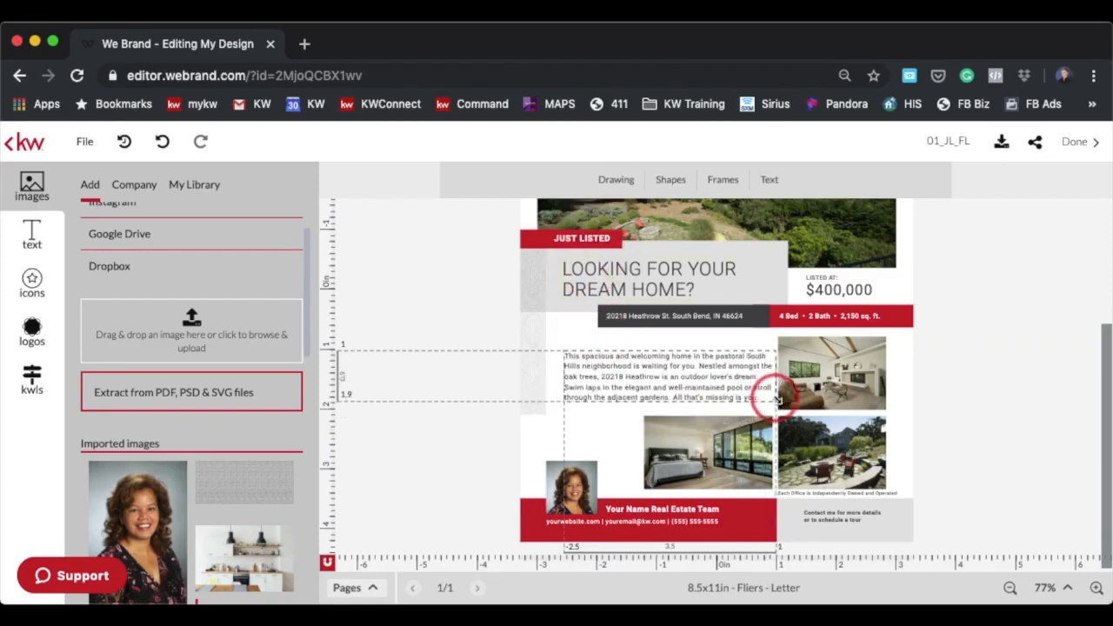
pyautogui.moveTo(690, 353); pyautogui.dragTo(684, 353)
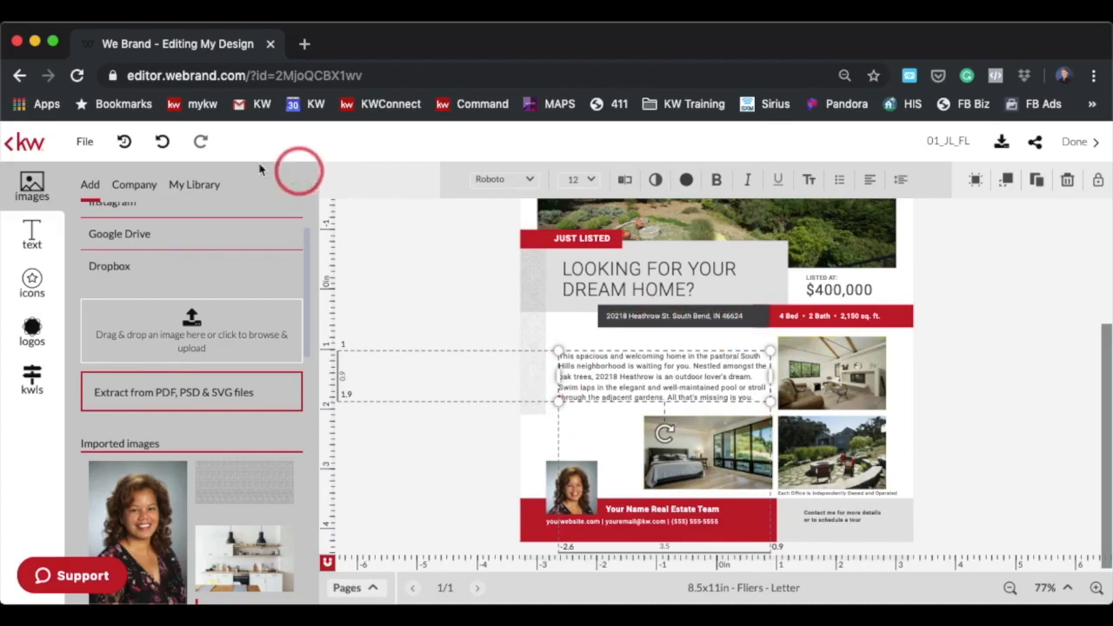
# Save the design
pyautogui.click(82, 142)
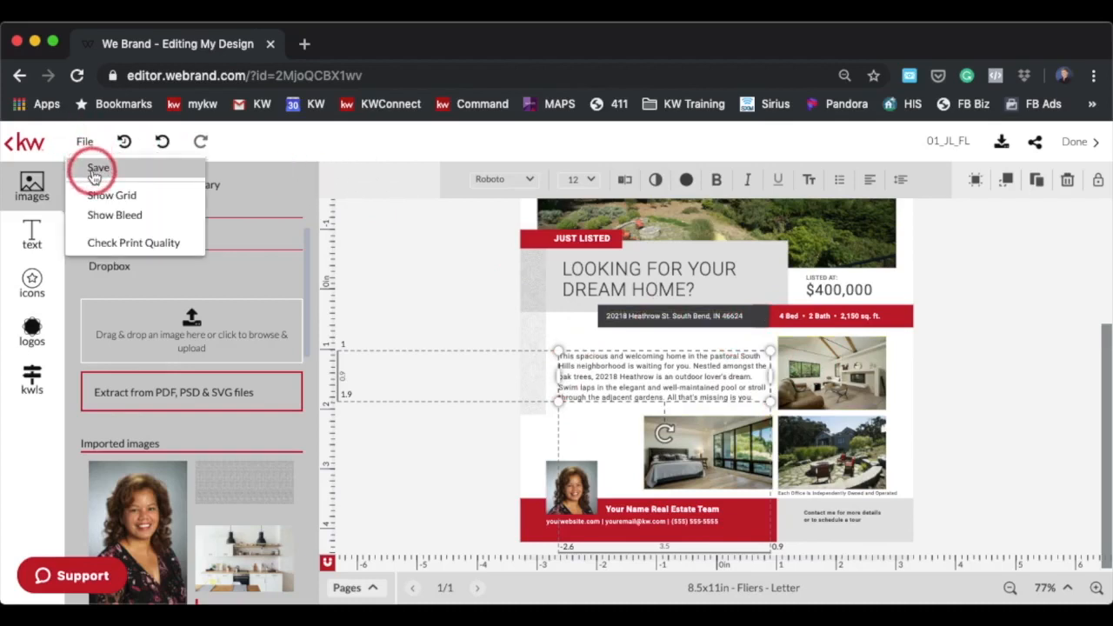
pyautogui.click(95, 172)
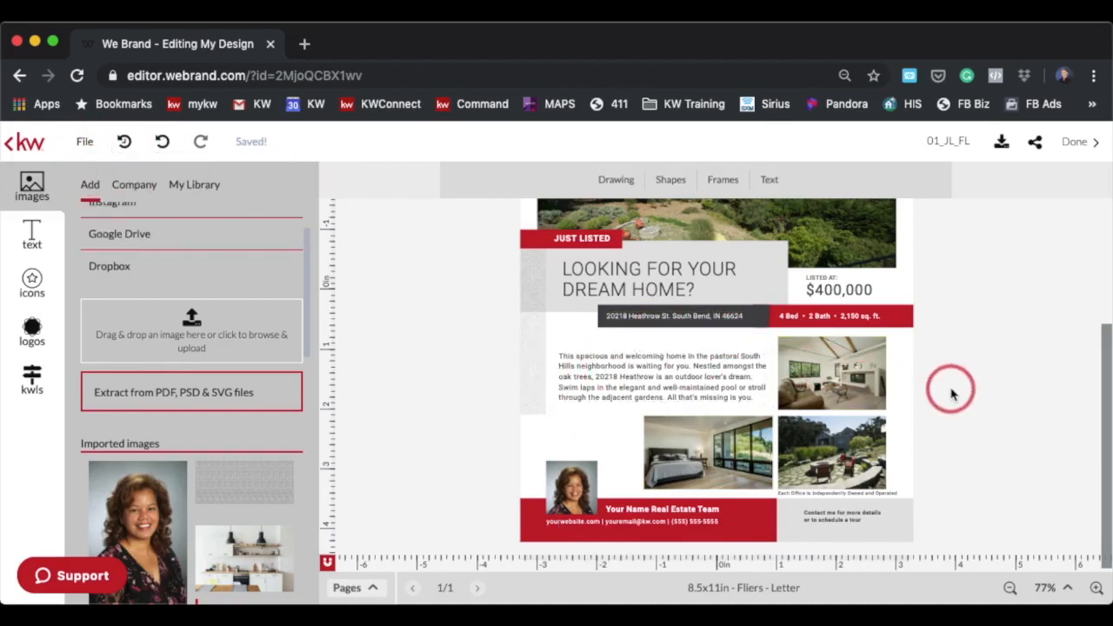
# Download the flier as a PDF with high resolution print quality
pyautogui.scroll(5, 951, 393)
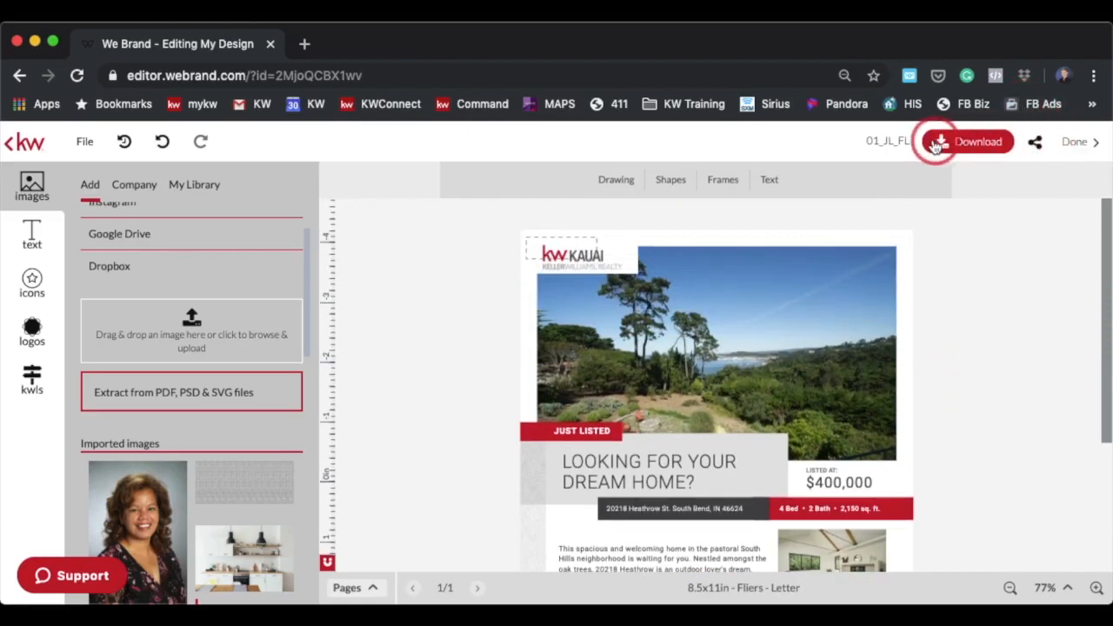
pyautogui.click(959, 146)
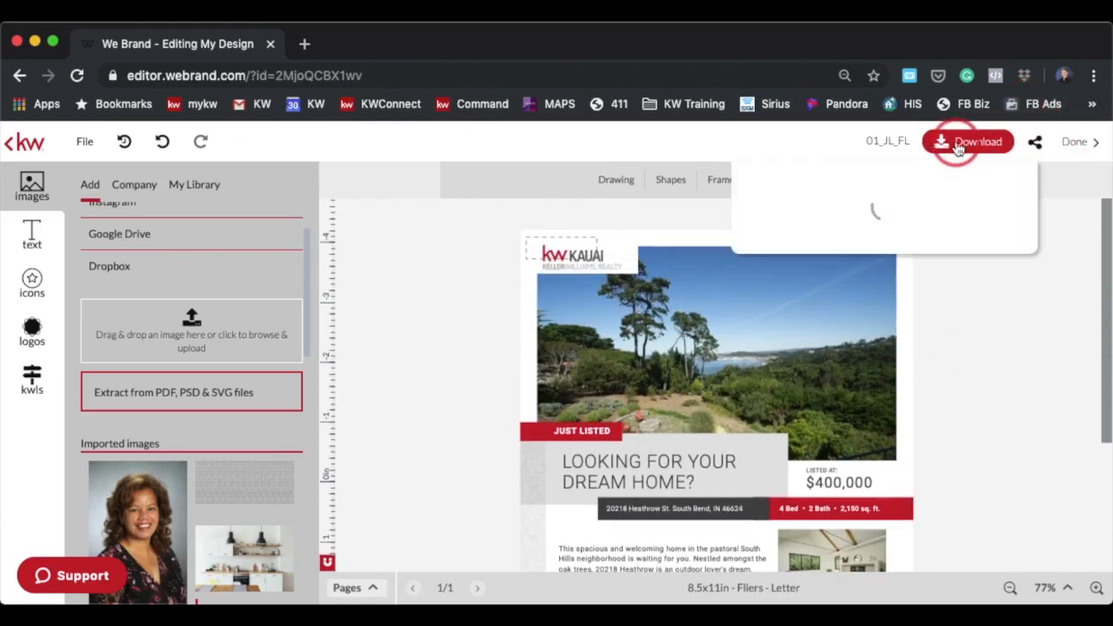
pyautogui.click(797, 195)
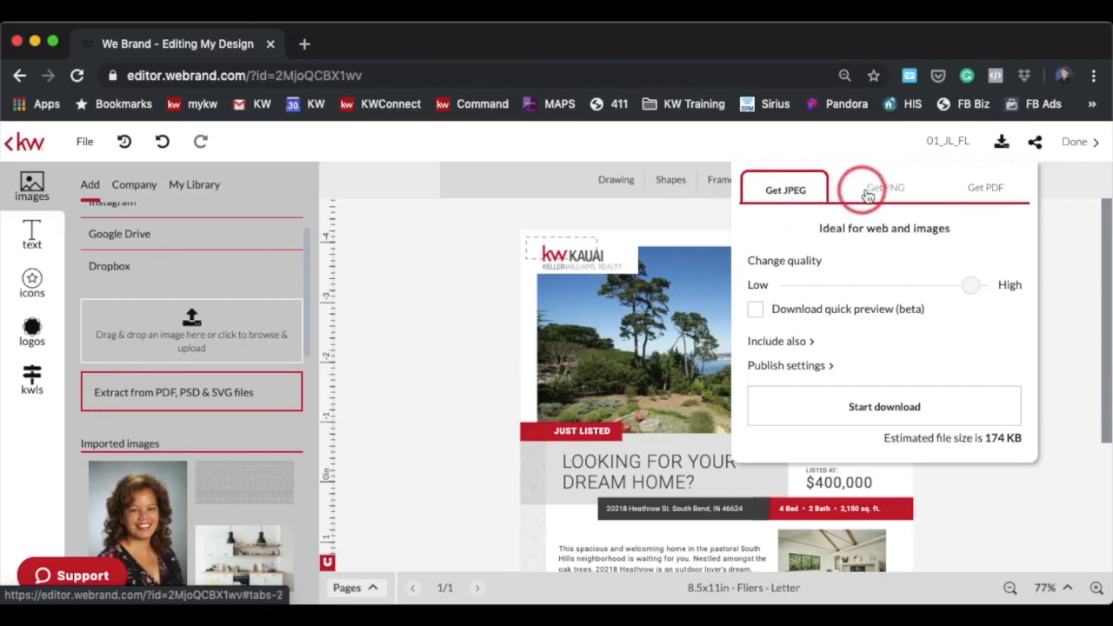
pyautogui.click(989, 189)
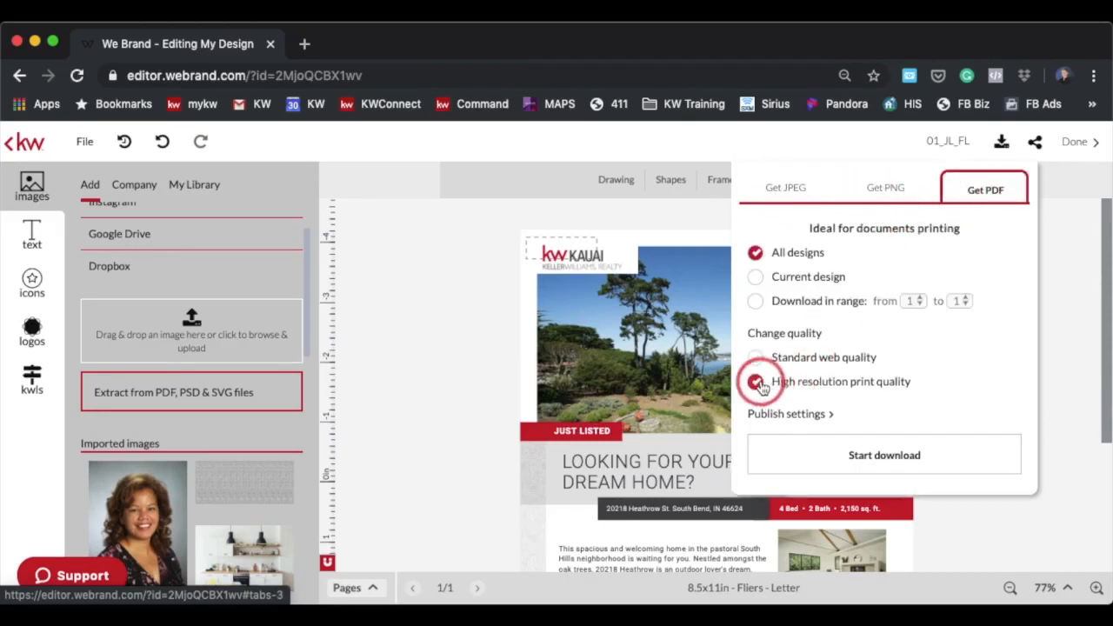
pyautogui.click(848, 457)
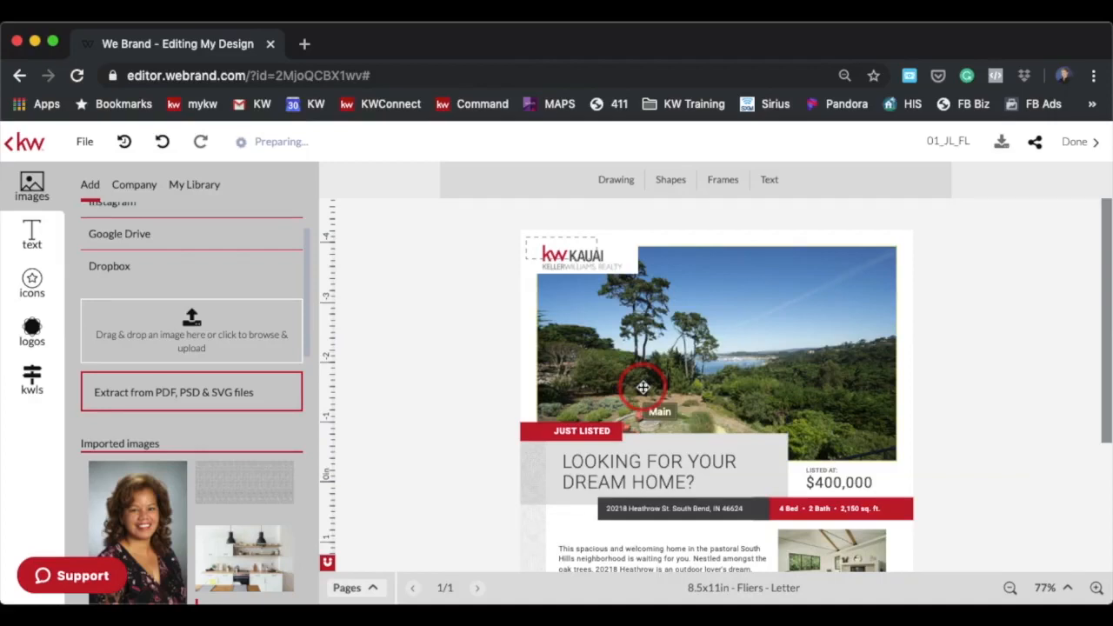
# Open the downloaded PDF flier from the browser's downloads
pyautogui.click(429, 466)
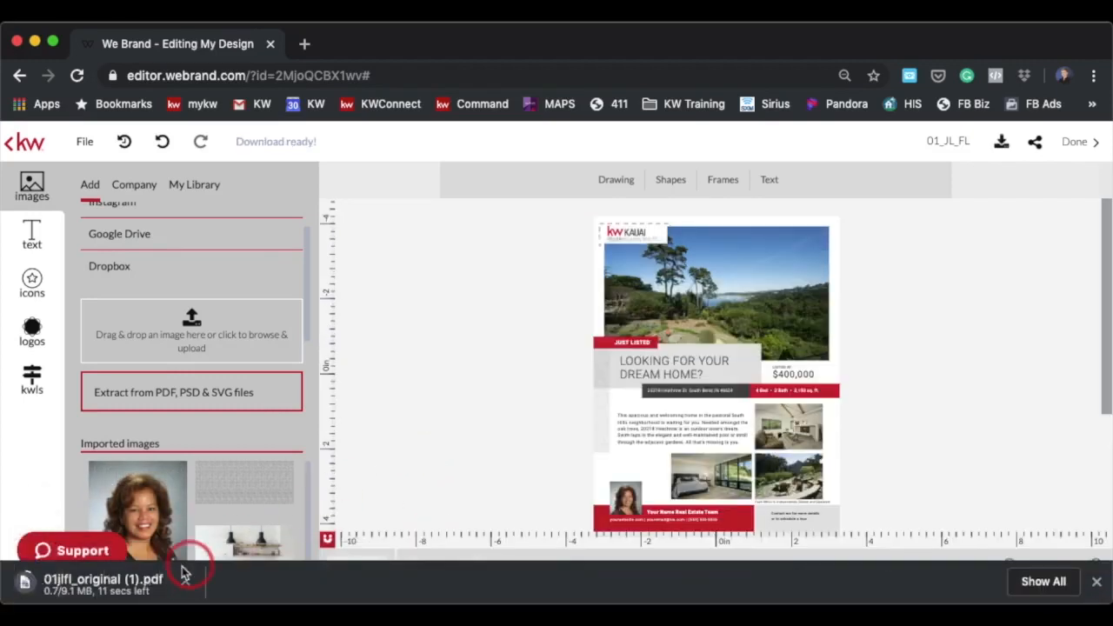
pyautogui.click(99, 586)
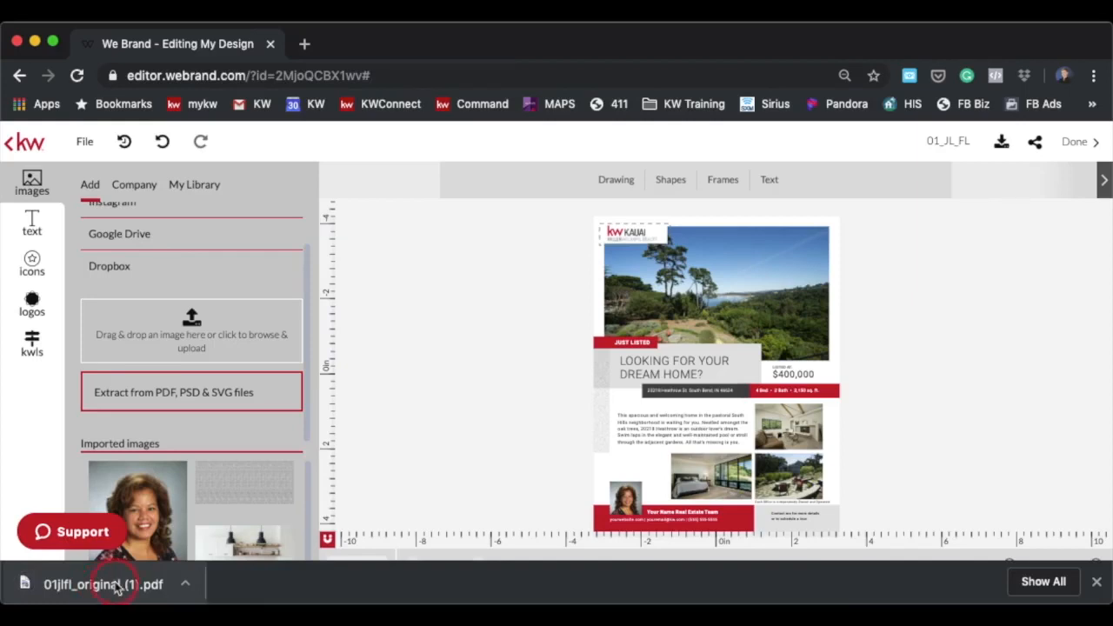
pyautogui.click(117, 587)
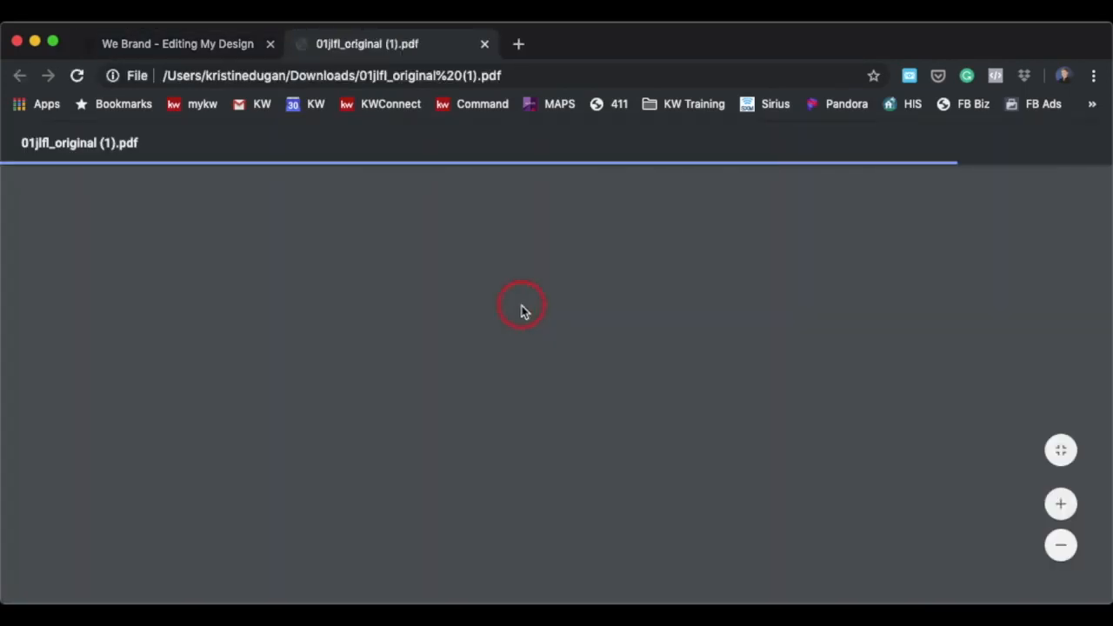
# Scroll through the downloaded PDF to review the finished flier
pyautogui.scroll(-10, 600, 426)
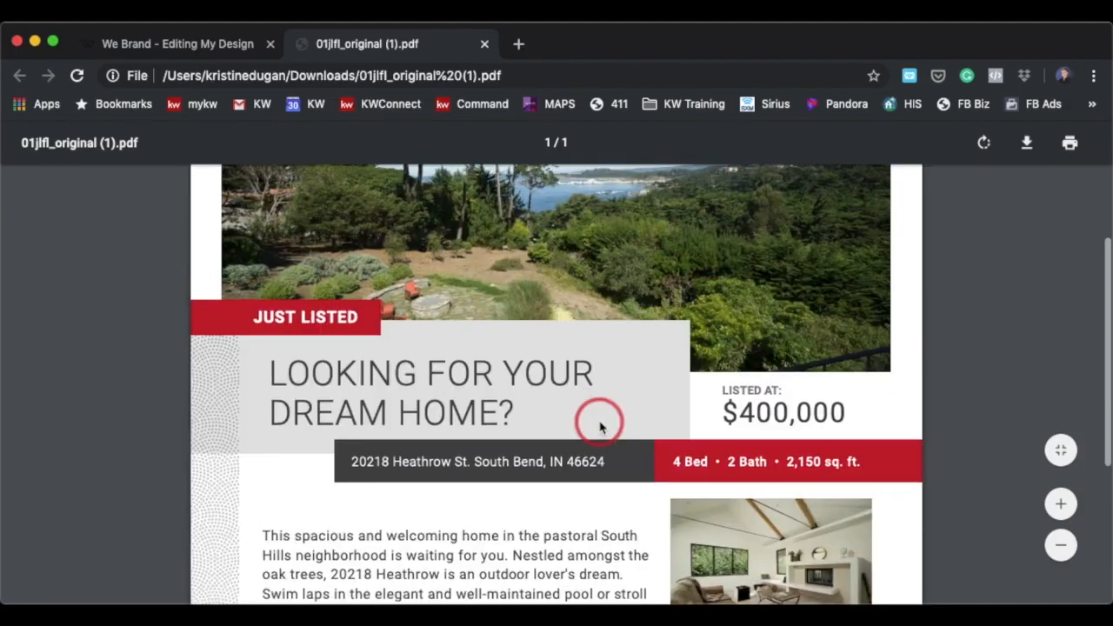
pyautogui.scroll(10, 600, 425)
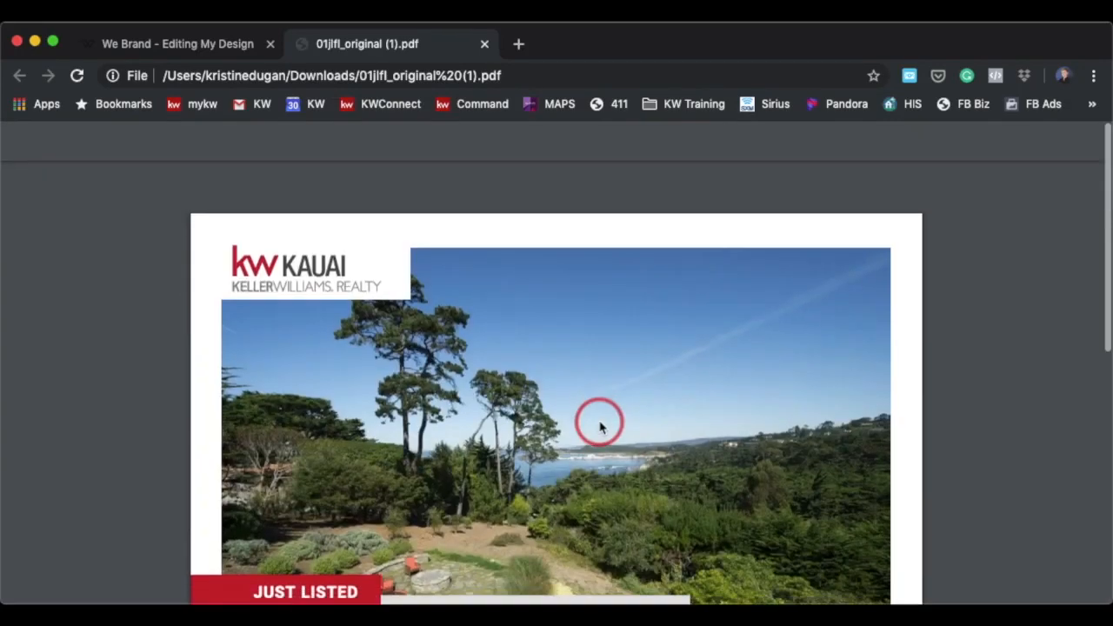
pyautogui.scroll(-10, 600, 426)
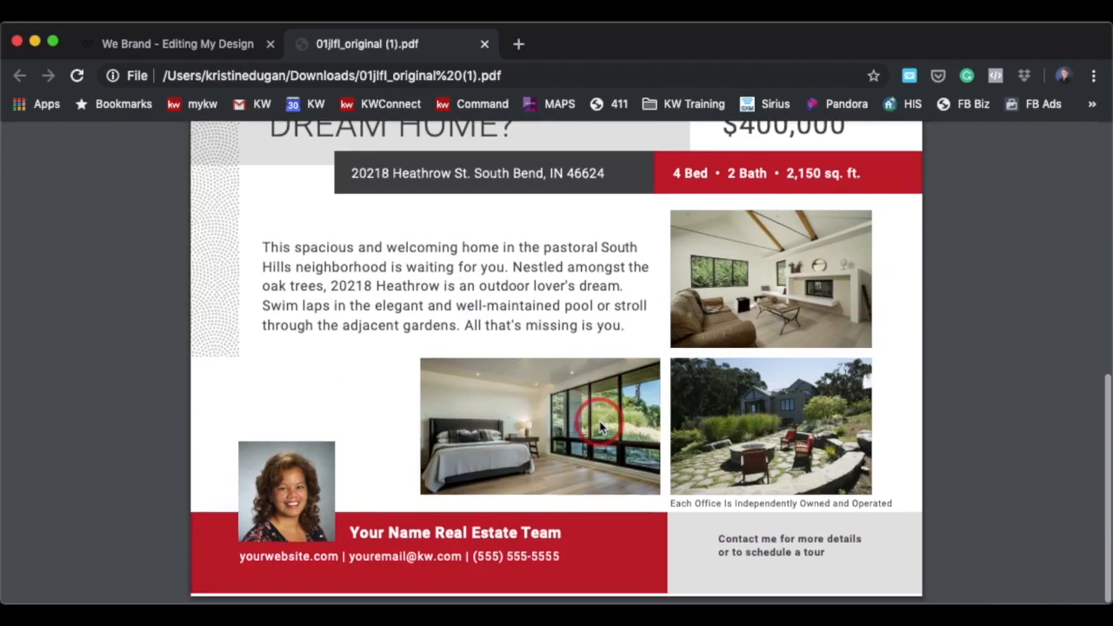
pyautogui.scroll(10, 600, 426)
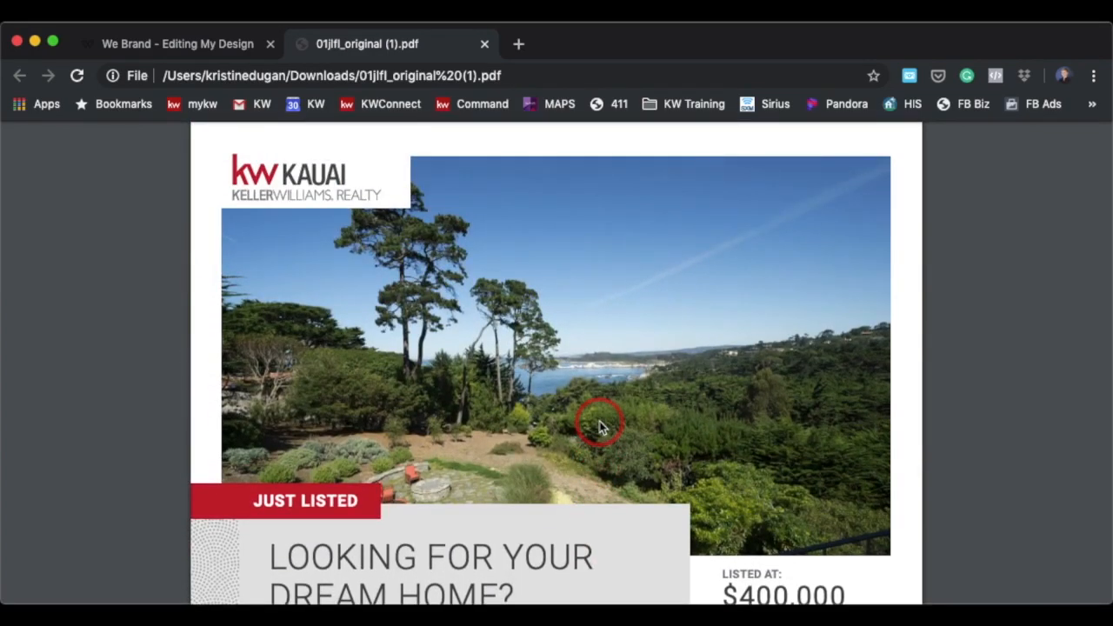
pyautogui.scroll(-2, 383, 530)
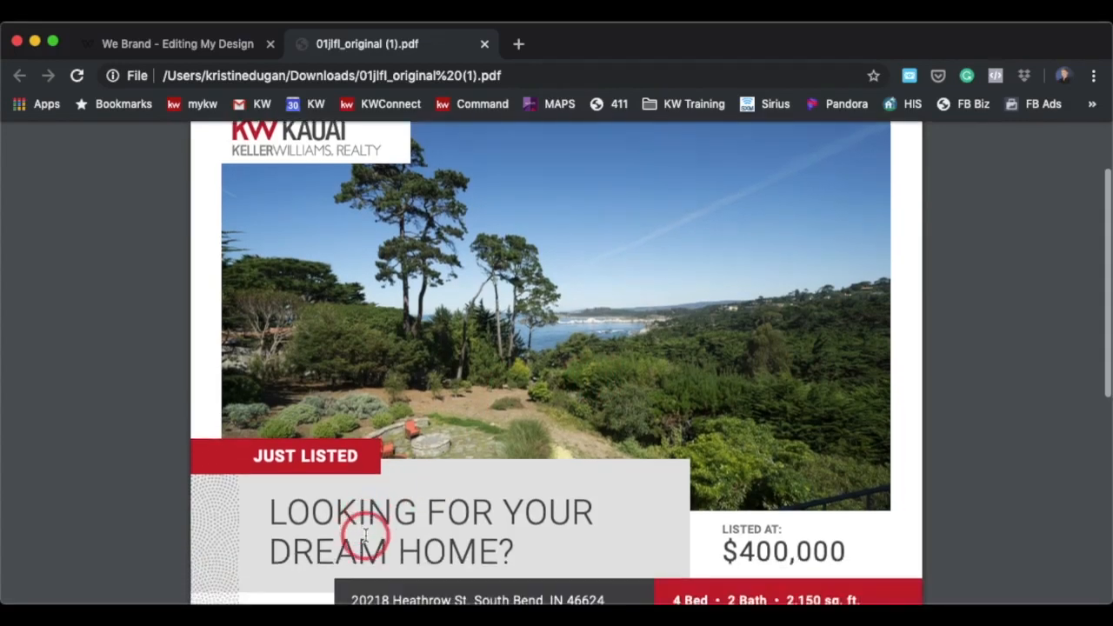
pyautogui.scroll(1, 365, 537)
pyautogui.scroll(1, 365, 537)
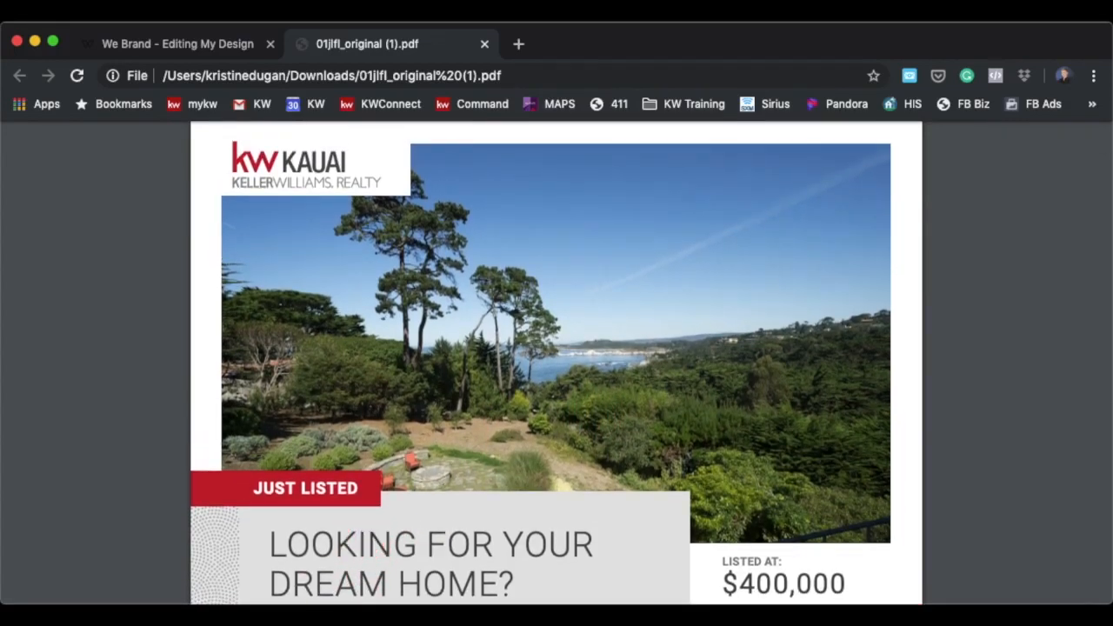